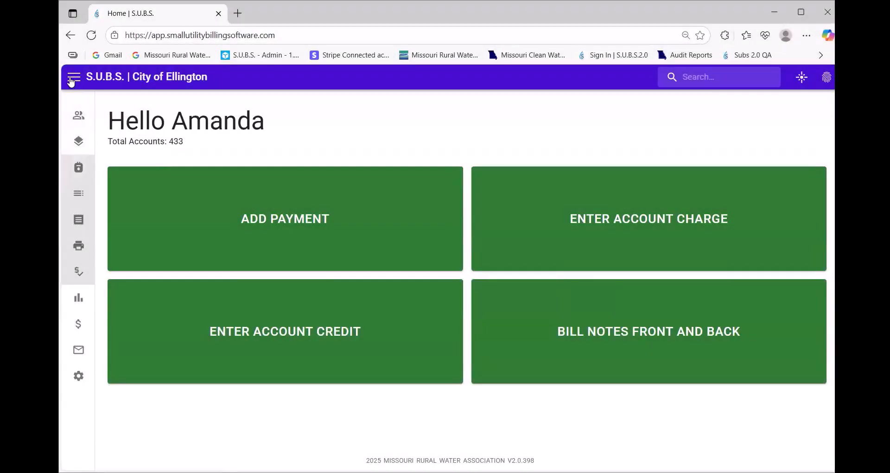
Step: Open the Beacon data exchange from the bulk readings page and download the manual sync file
click(72, 79)
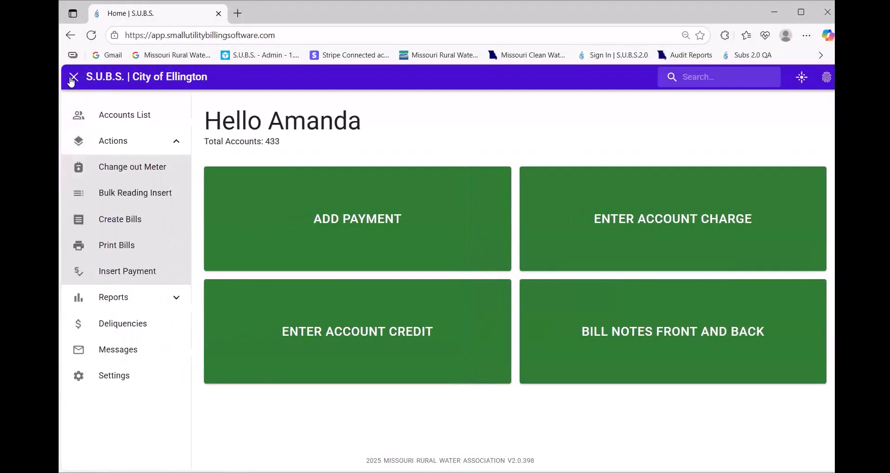
click(124, 199)
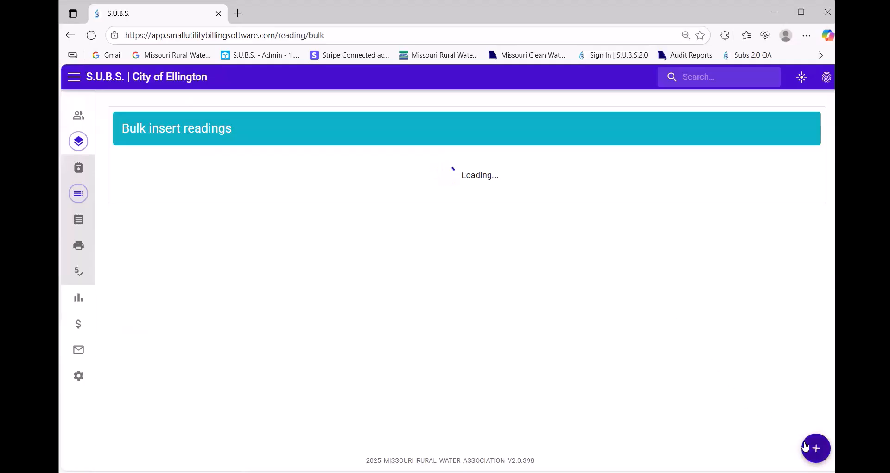
mouse_move(808, 449)
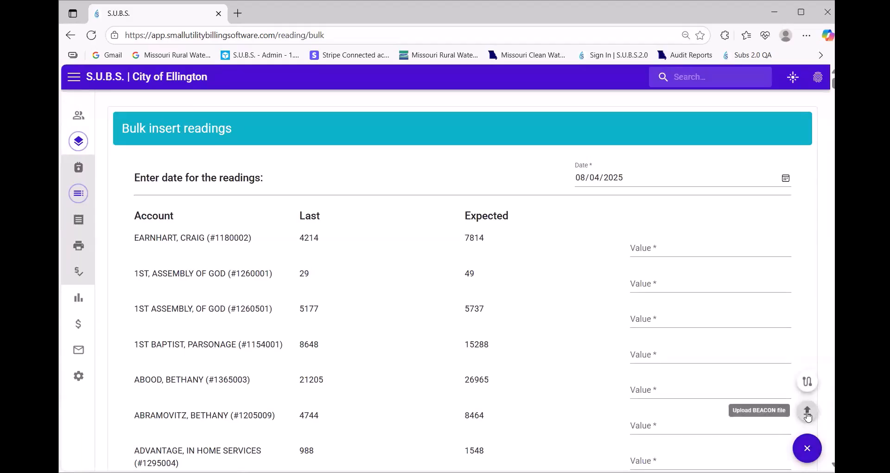
click(807, 413)
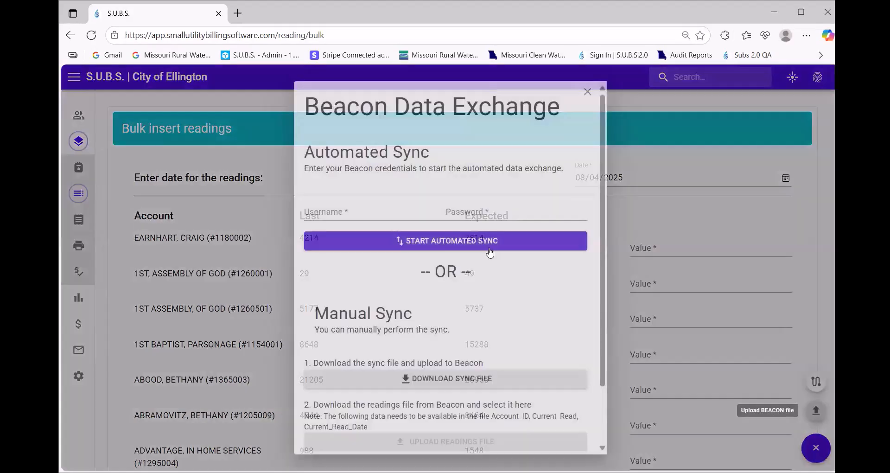
click(464, 380)
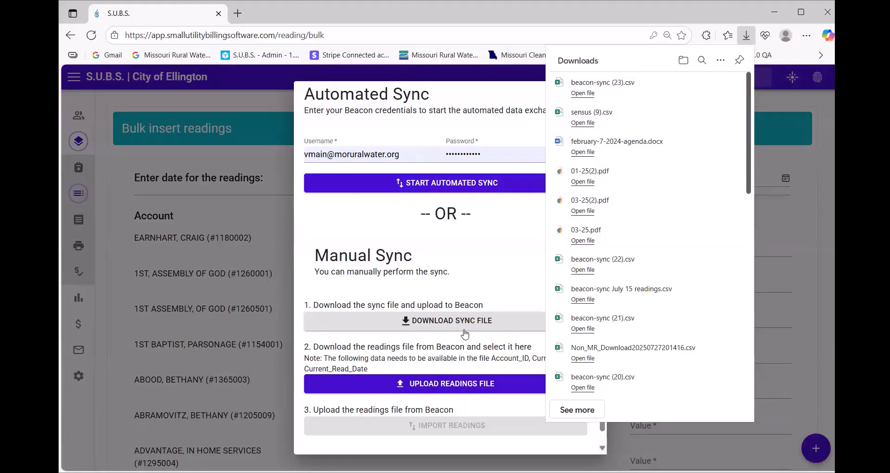
click(465, 333)
Step: Load the readings file "beacon-sync July 15 readings" into the Beacon exchange, check the row errors and close the dialog
click(451, 383)
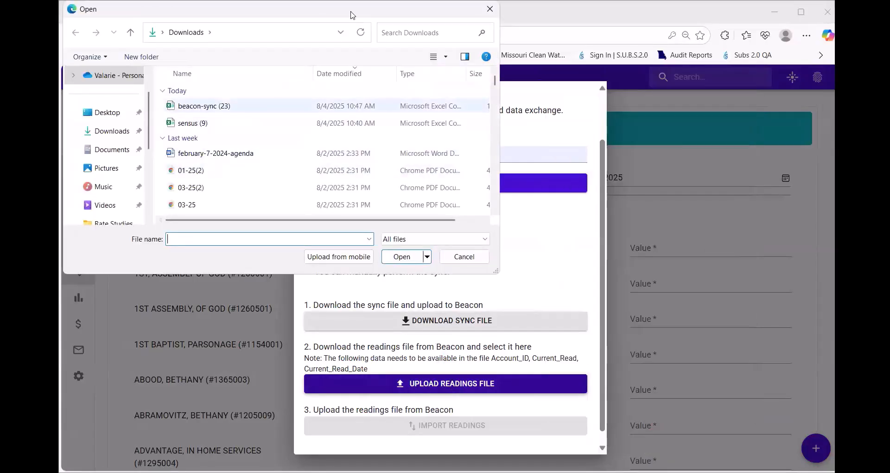
scroll(280, 287, down, 3)
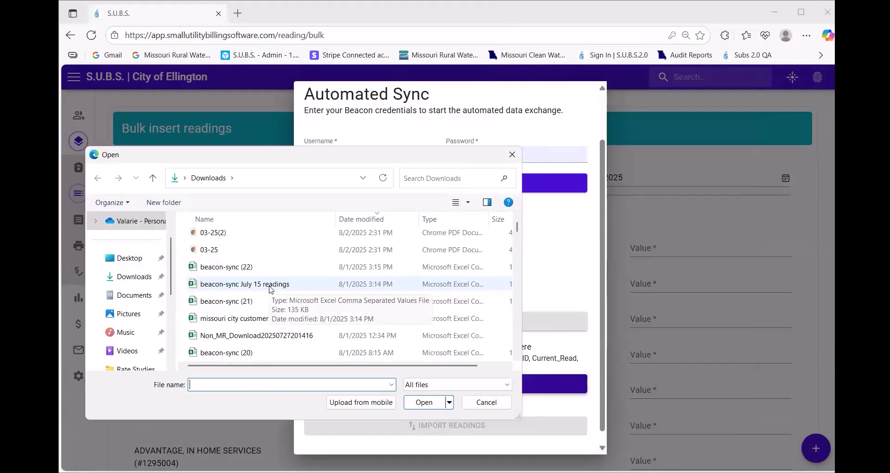
click(270, 287)
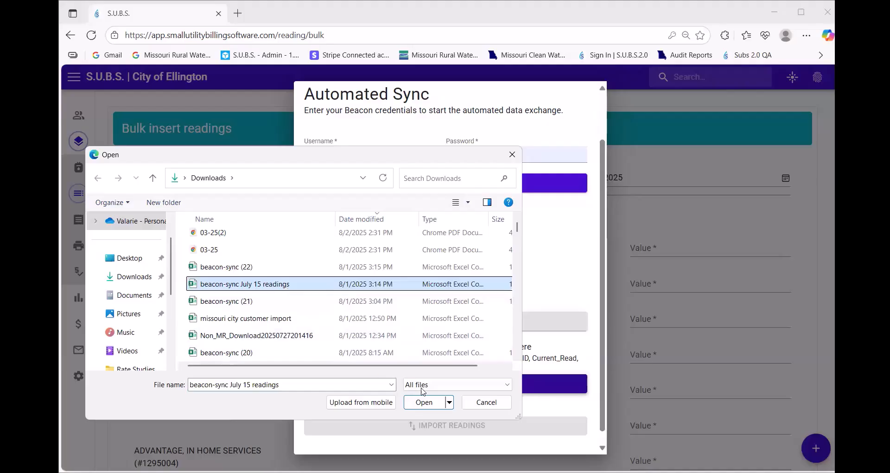
click(434, 404)
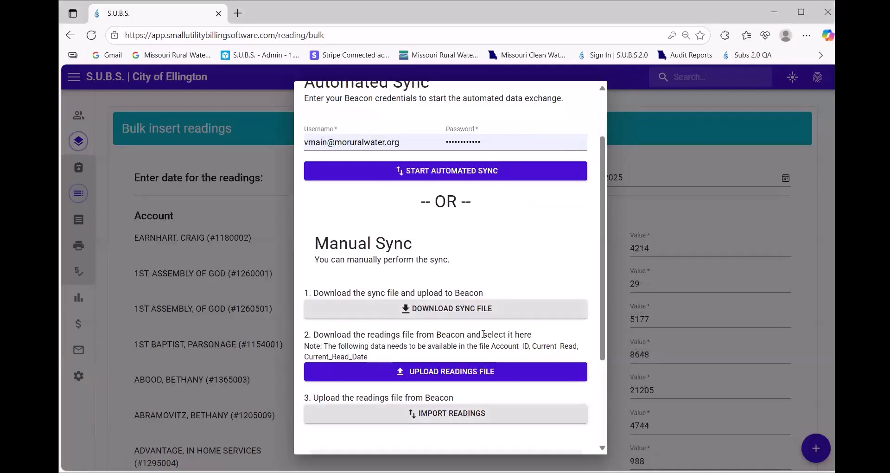
scroll(481, 333, down, 3)
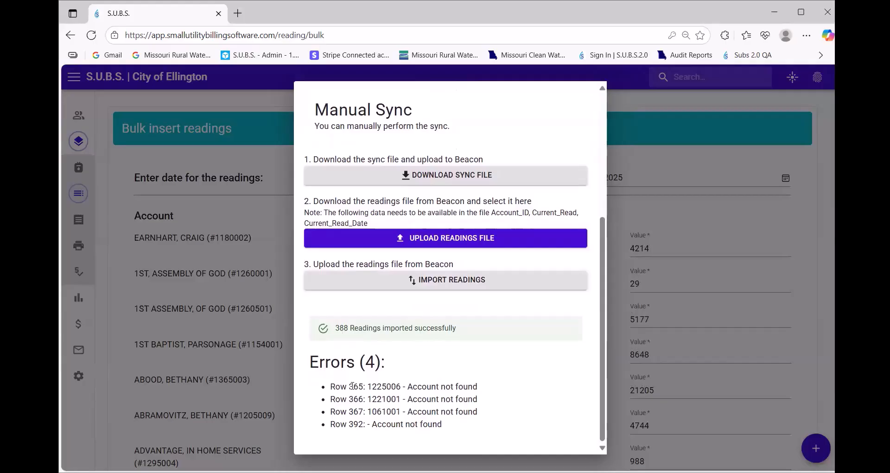
drag(354, 386, 460, 427)
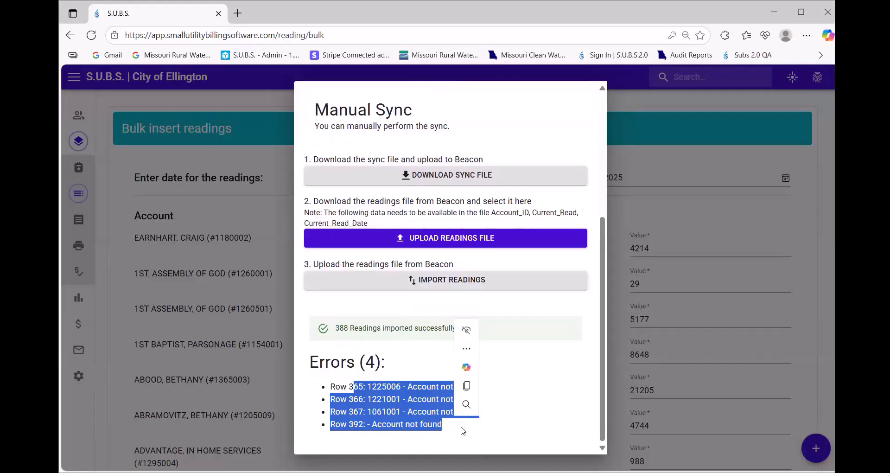
scroll(506, 319, up, 5)
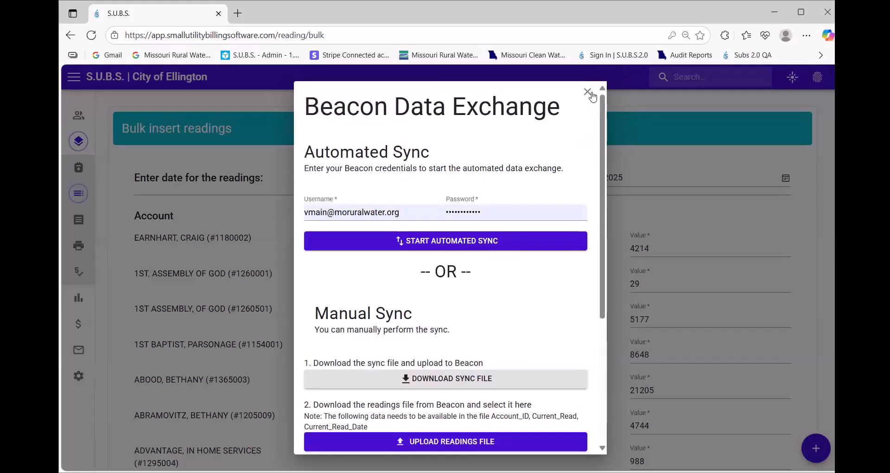
click(656, 227)
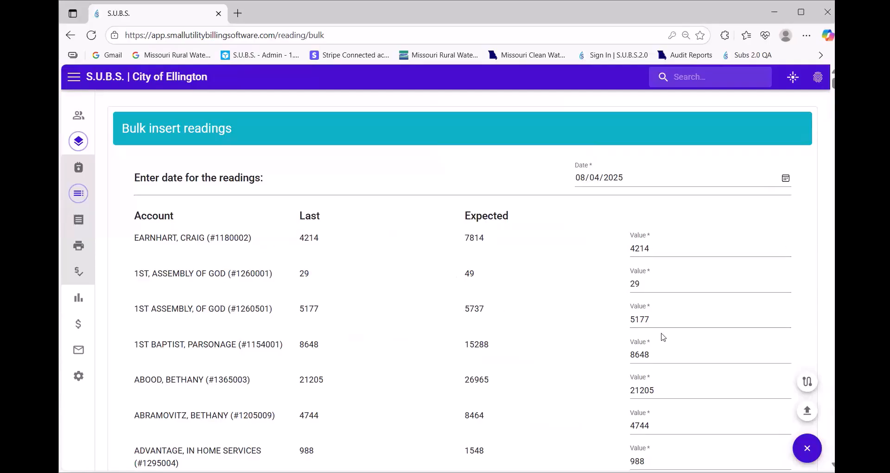
Step: Examine the whole list of bulk readings for empty values and for entries flagged as out of the expected range
scroll(660, 328, down, 3)
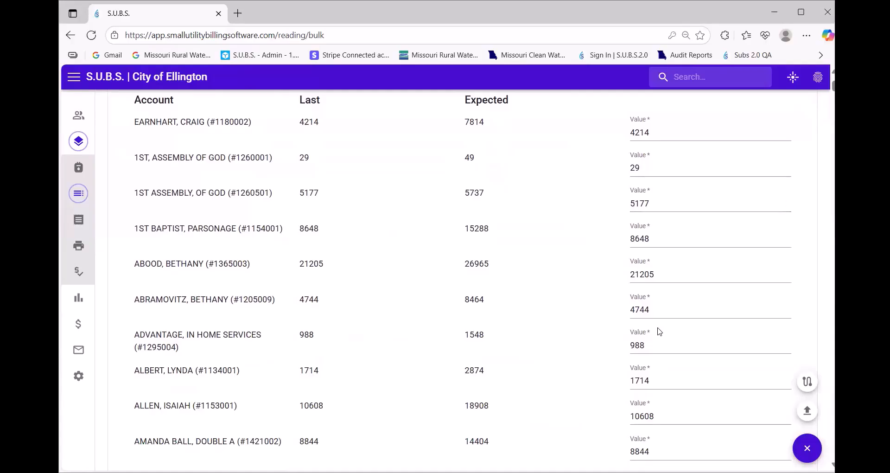
scroll(649, 324, down, 9)
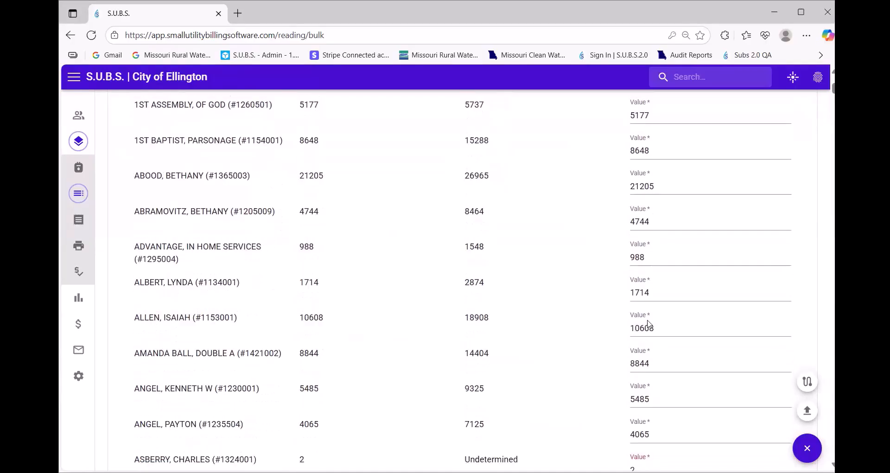
scroll(649, 324, down, 1)
scroll(649, 324, up, 3)
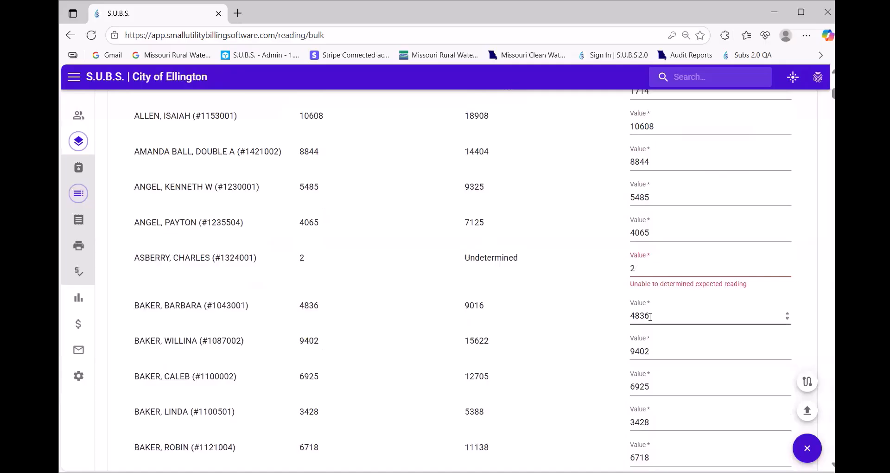
scroll(654, 327, down, 7)
scroll(661, 331, down, 10)
scroll(658, 330, up, 7)
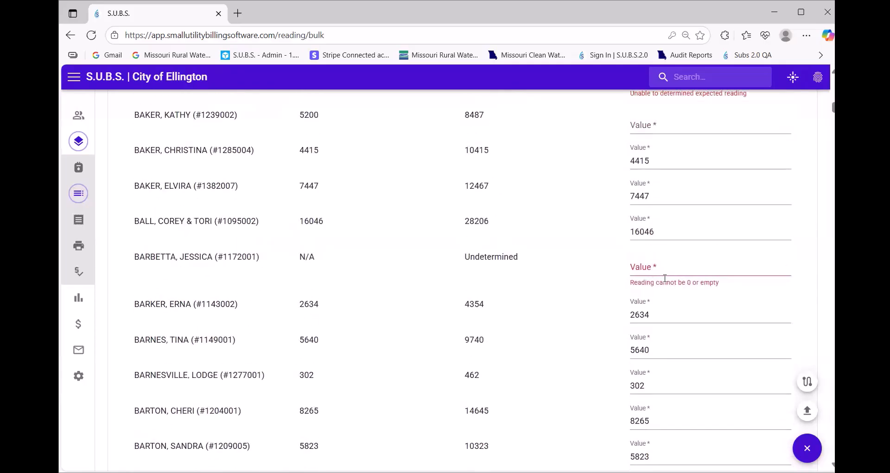
scroll(788, 267, up, 1)
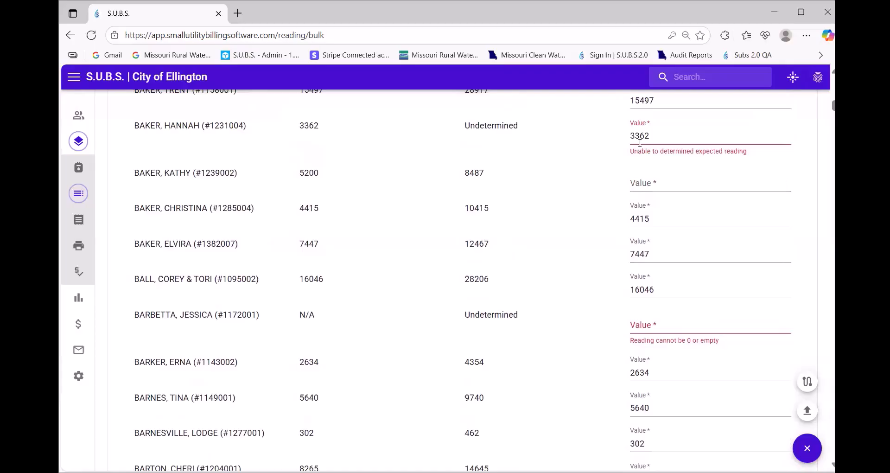
scroll(677, 201, up, 1)
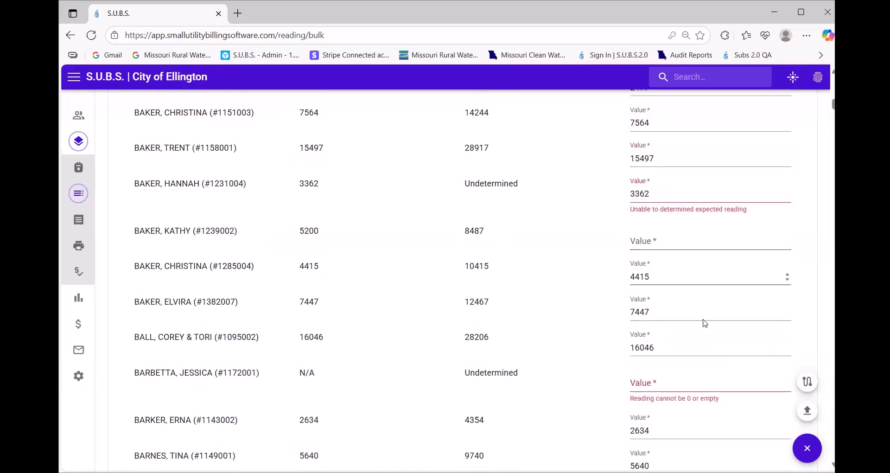
scroll(703, 324, down, 9)
scroll(703, 326, down, 7)
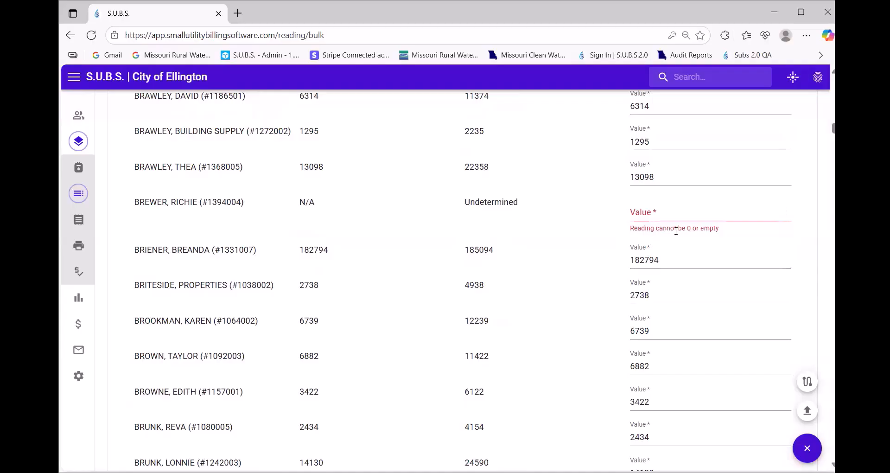
scroll(637, 263, down, 18)
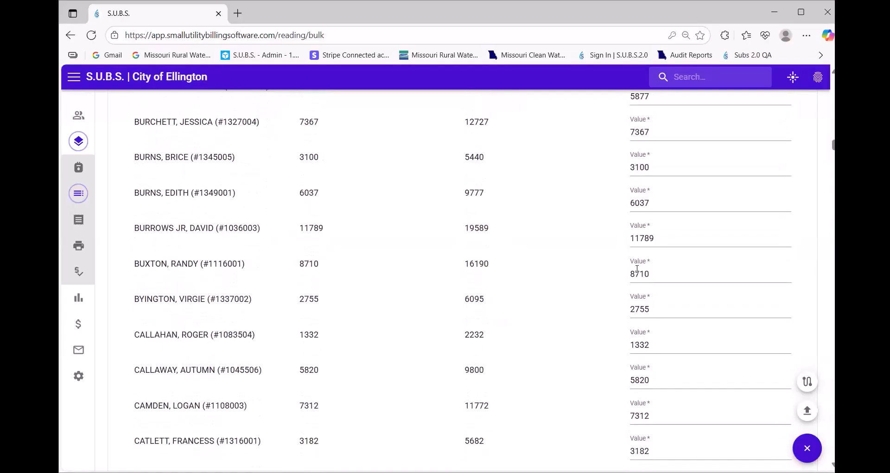
scroll(637, 269, down, 18)
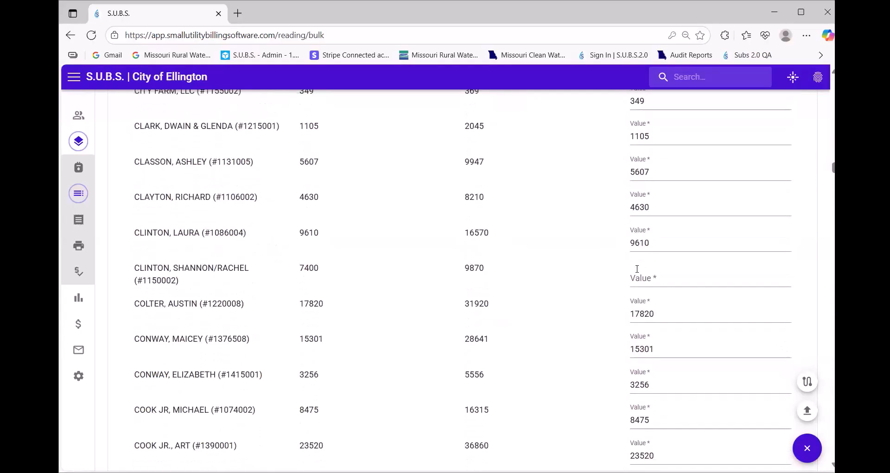
scroll(638, 272, down, 12)
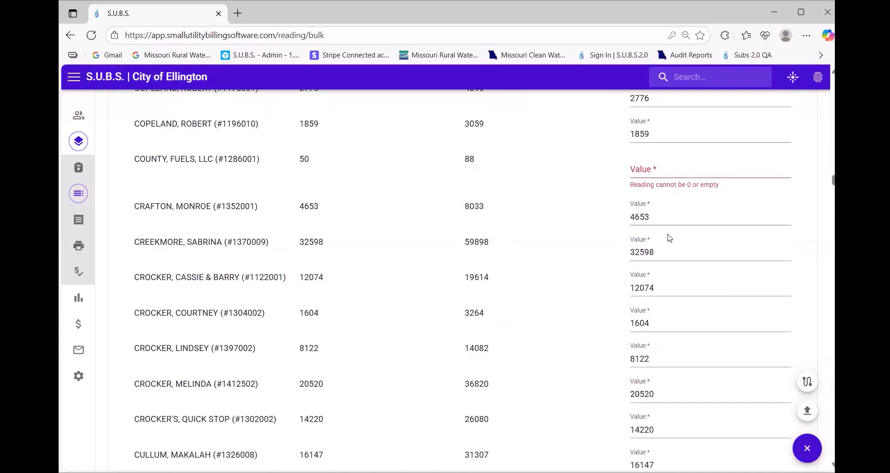
scroll(670, 238, down, 20)
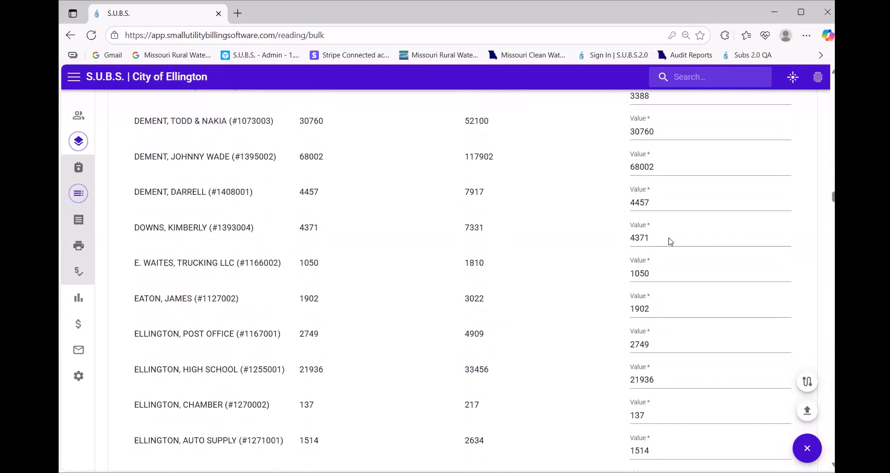
scroll(669, 241, down, 2)
scroll(671, 241, down, 5)
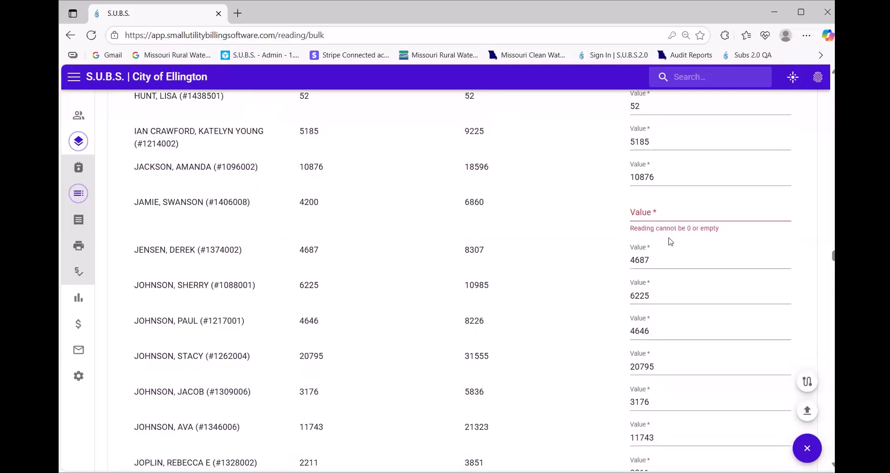
scroll(671, 241, down, 12)
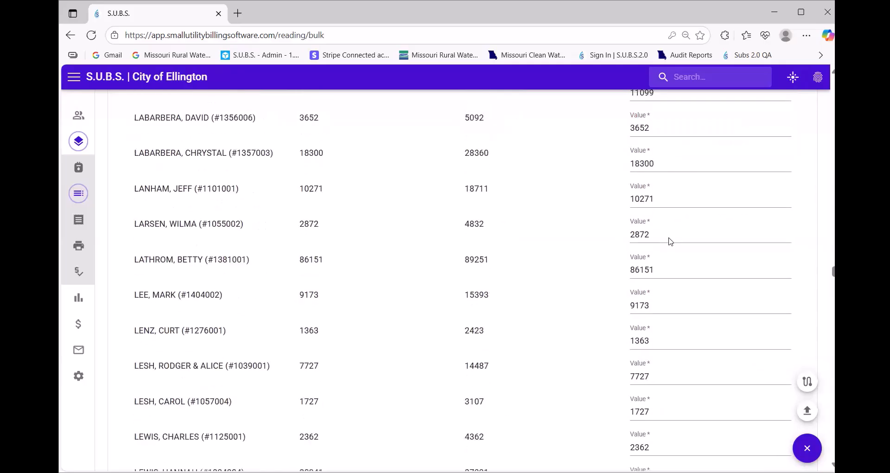
scroll(670, 241, down, 8)
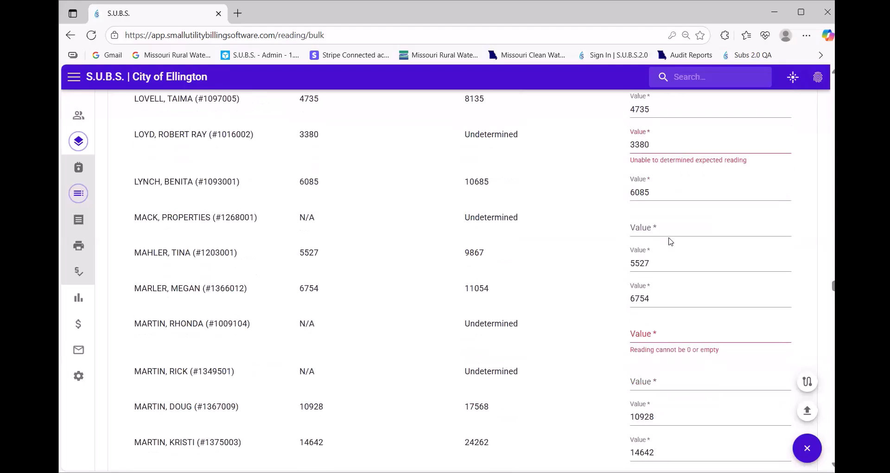
scroll(671, 241, down, 6)
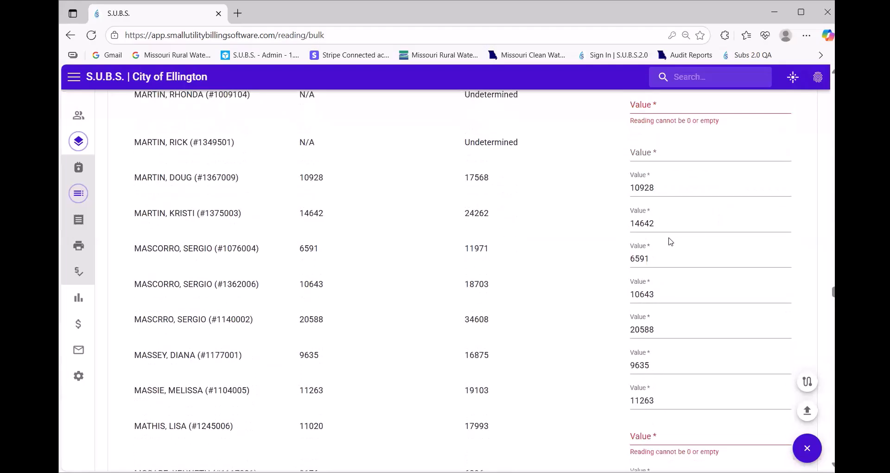
scroll(670, 241, down, 5)
scroll(671, 241, down, 18)
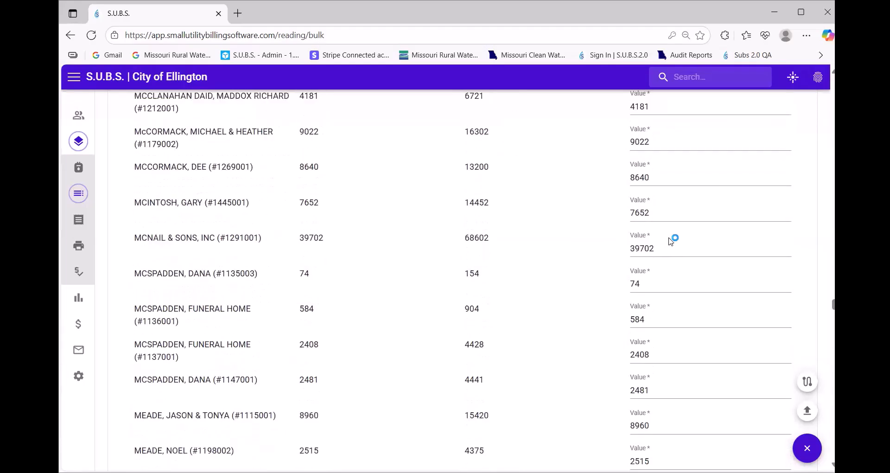
scroll(670, 241, down, 17)
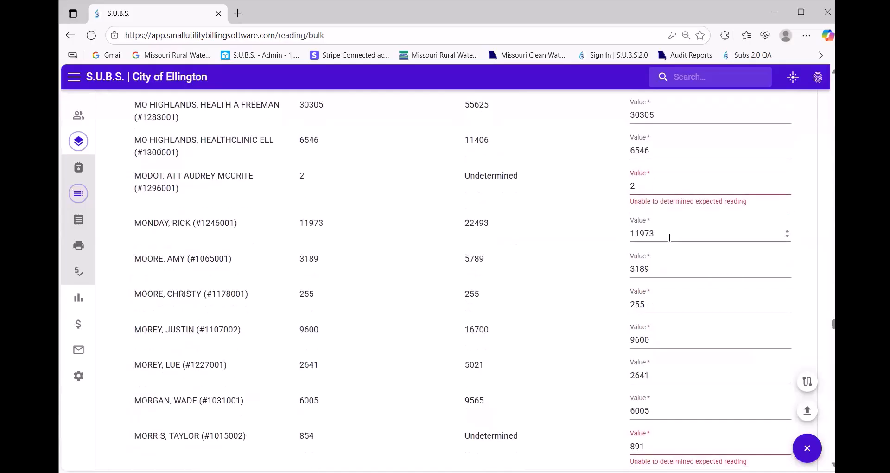
scroll(669, 237, down, 17)
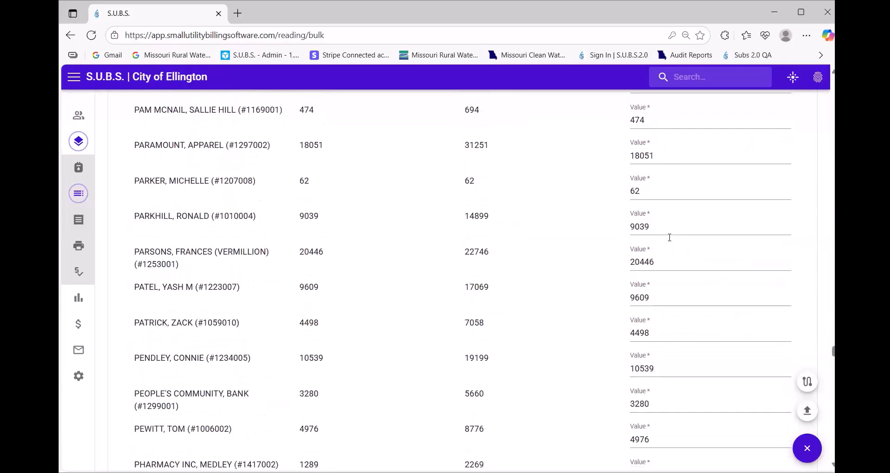
scroll(670, 250, down, 20)
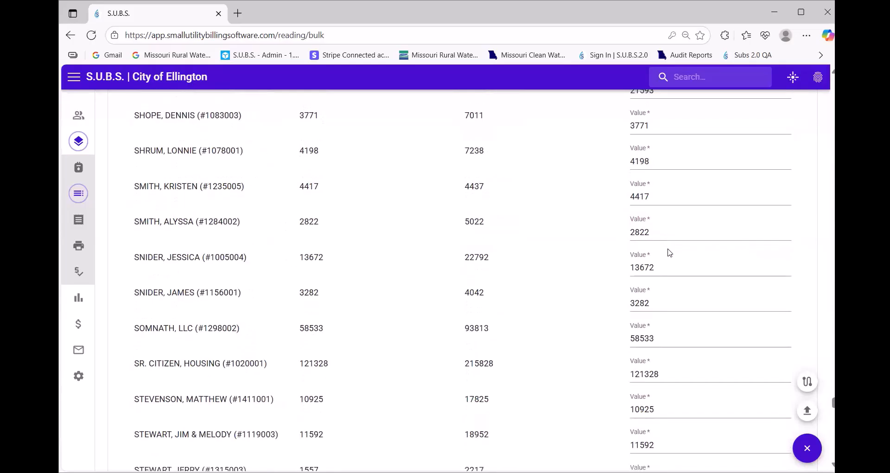
scroll(664, 258, down, 7)
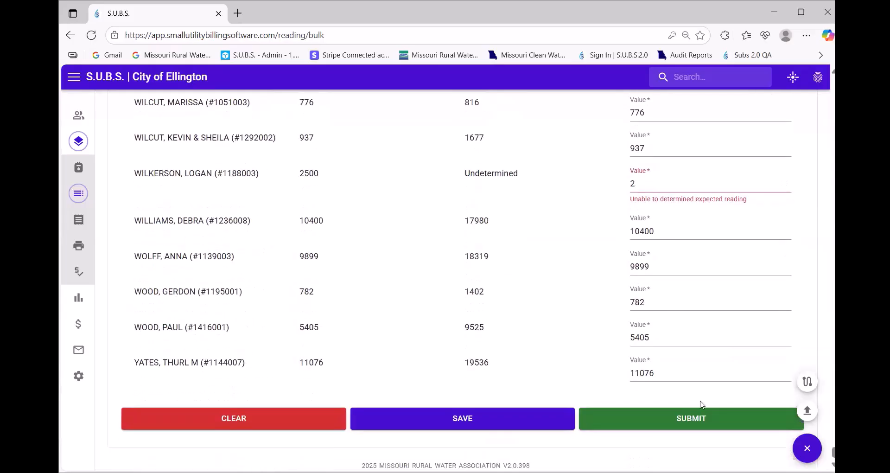
Step: Submit the bulk readings dated 08/04/2025 and agree to insert those out of the expected range
click(709, 415)
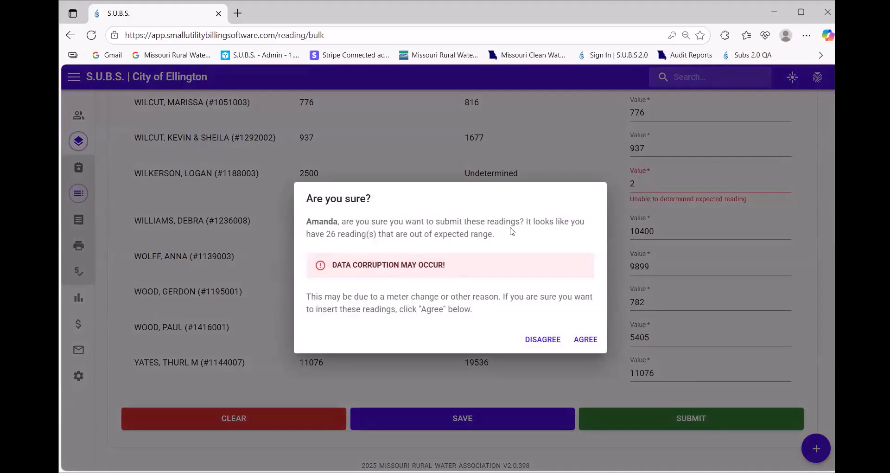
click(594, 343)
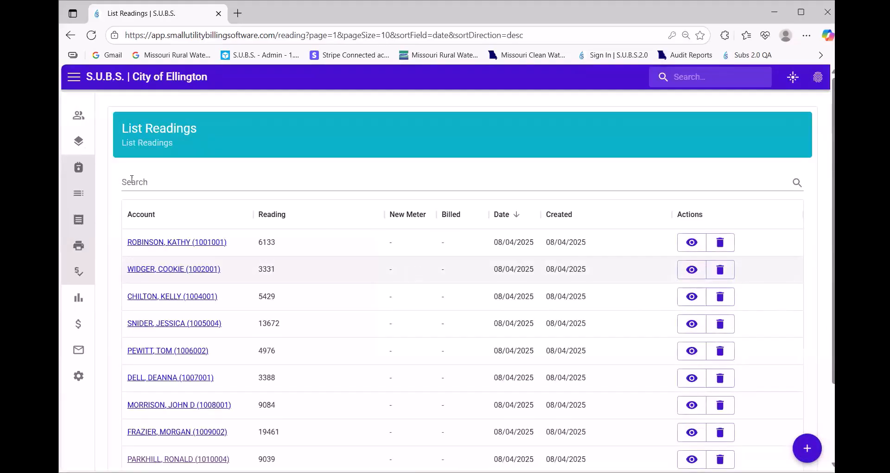
Step: Open the first account in the accounts list and check its readings history, including the entry dated 08/04/2025
click(78, 115)
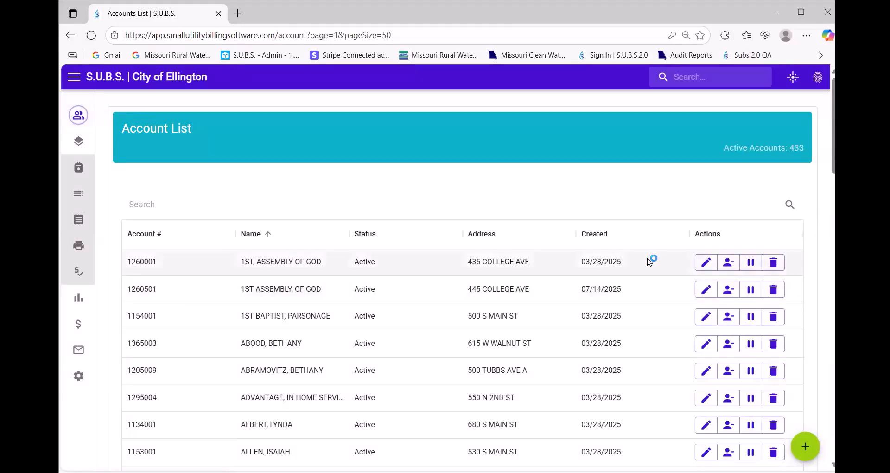
click(706, 262)
click(482, 178)
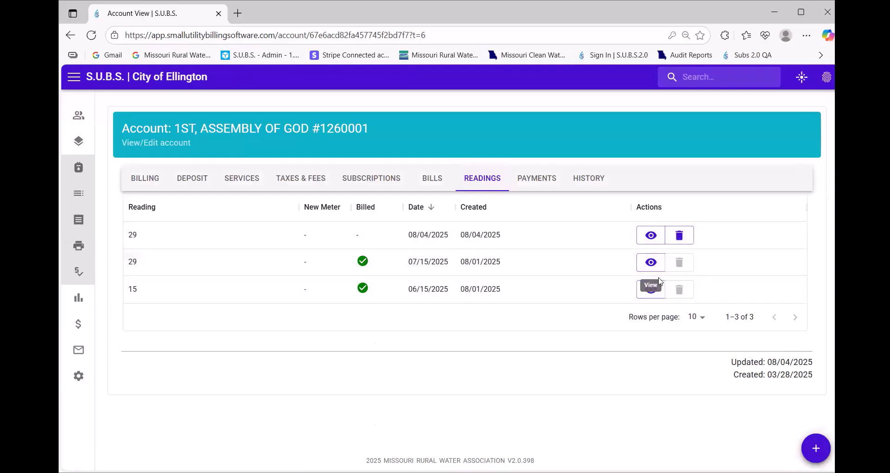
click(683, 272)
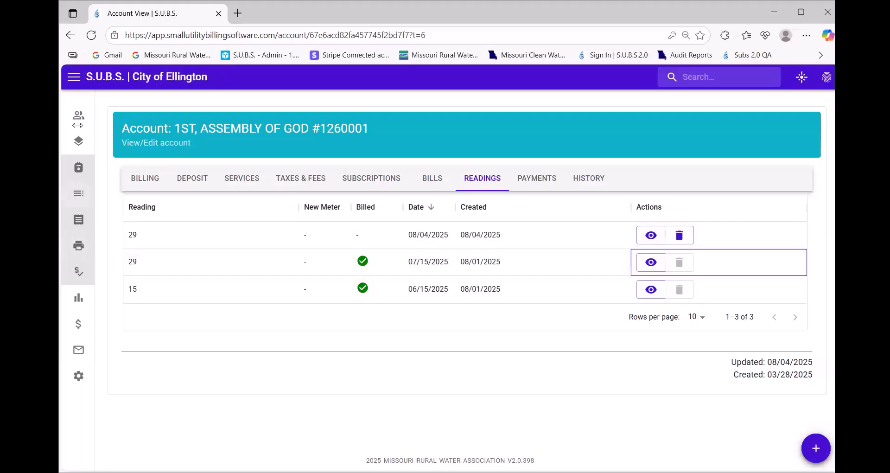
Step: Start creating bills and enter "Please return this portion:" as the message on the front of the bill
click(75, 79)
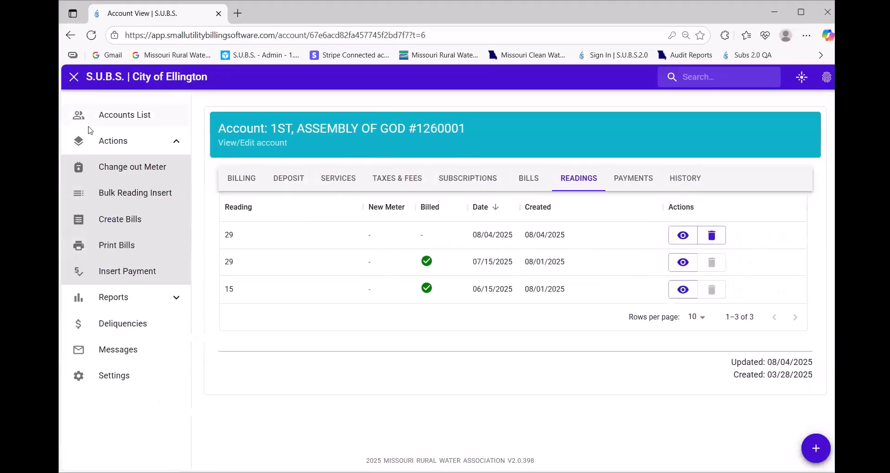
click(133, 228)
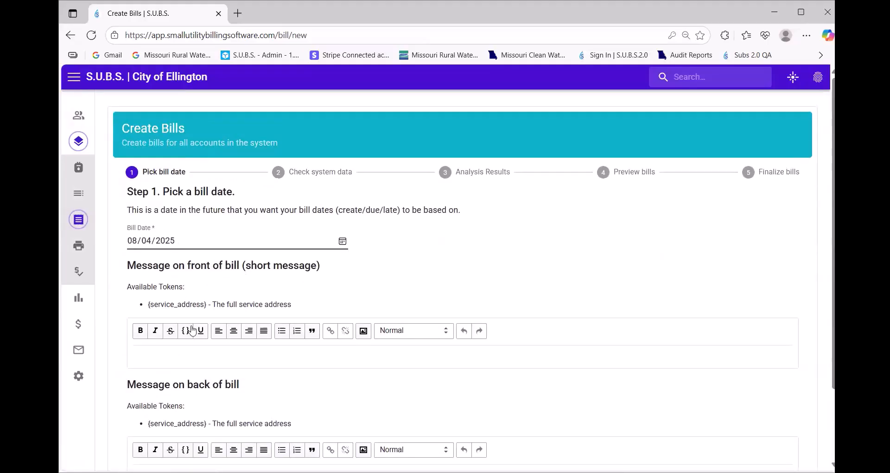
click(181, 360)
text(Please retu)
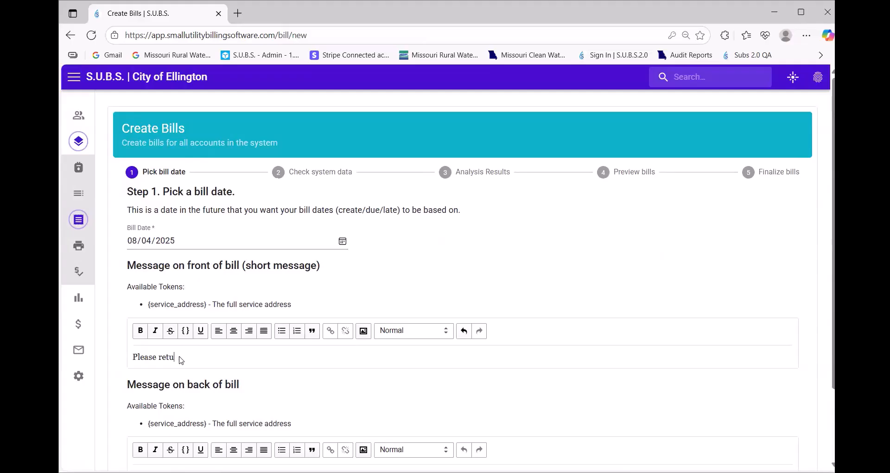
text(rn this portion:)
key(Return)
scroll(181, 360, down, 3)
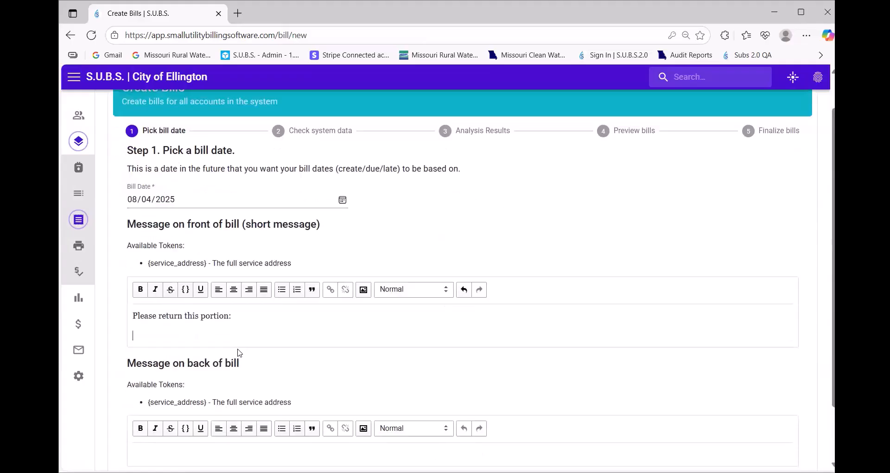
Step: Enter "kjdlkfjalkfjaslkjflkasnflksdnlkcjsdlkjfklwerkln" as the back-of-bill message and remove the empty line from the front message
click(192, 394)
text(kjdlkfjalk)
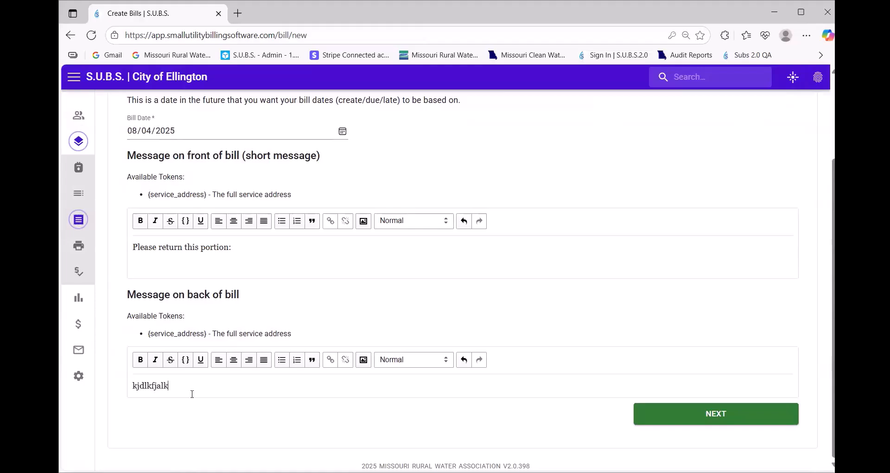
text(fjaslkjflkasnflksdnlkcjsdlkjfklwerkln)
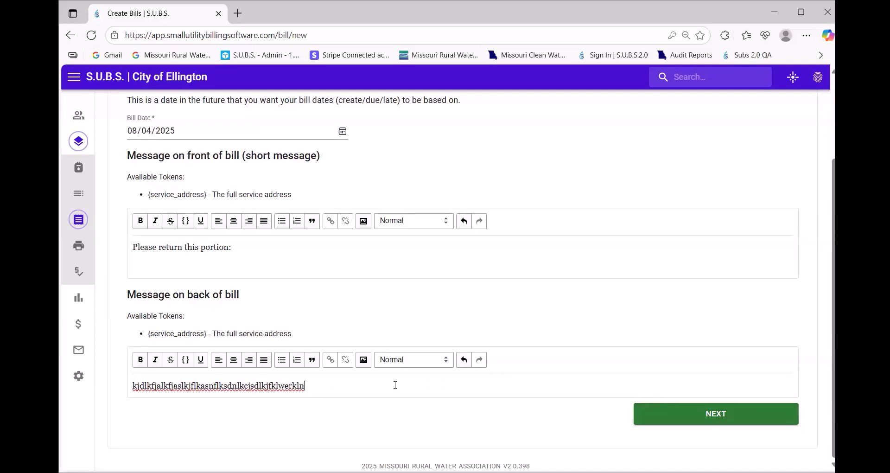
drag(304, 386, 93, 392)
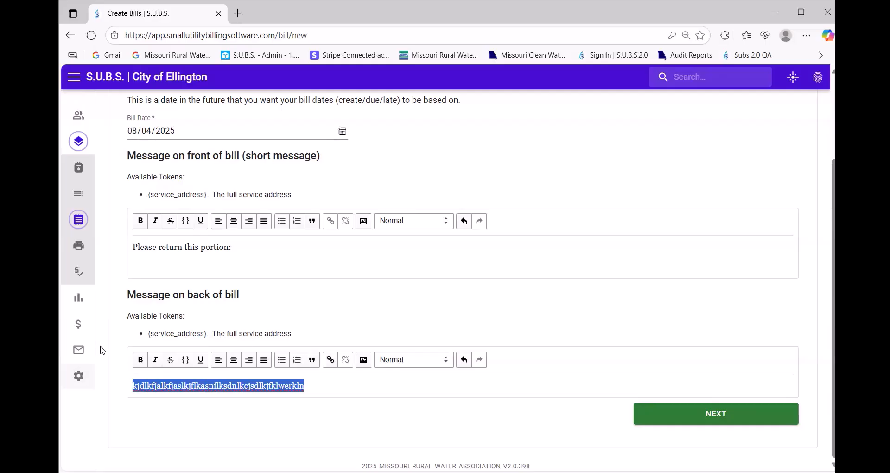
click(156, 268)
key(BackSpace)
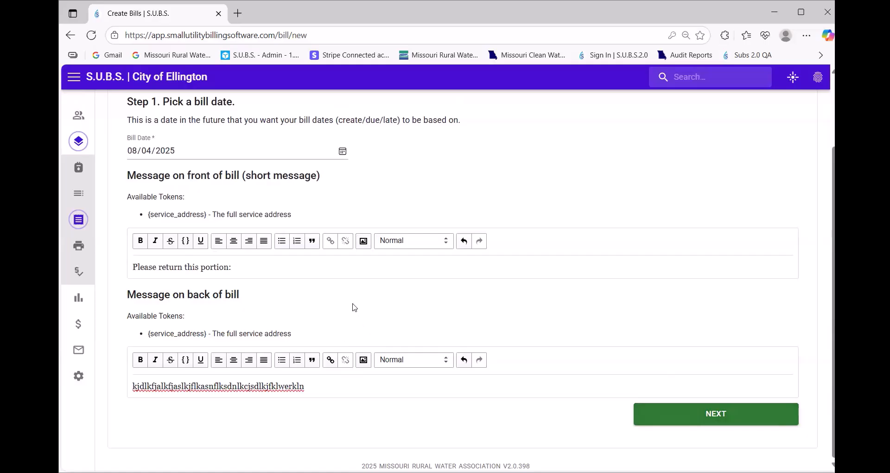
Step: Run the system data check for the bills dated 08/04/2025 and examine the full list of account errors
click(712, 413)
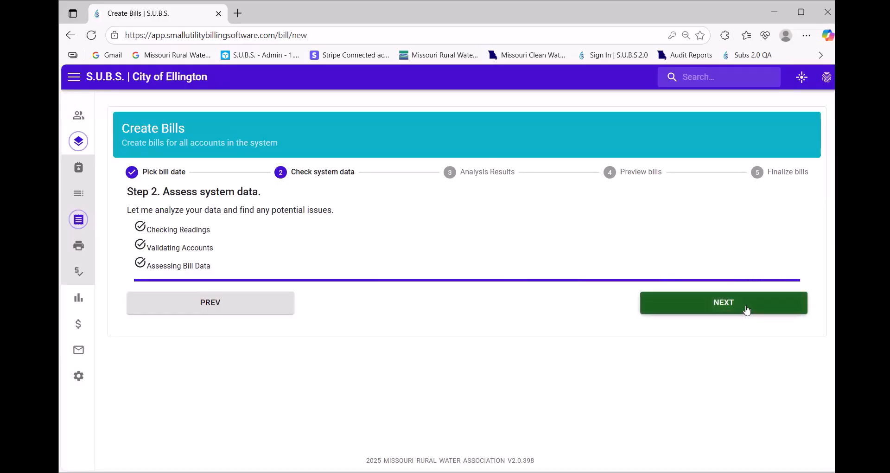
click(733, 305)
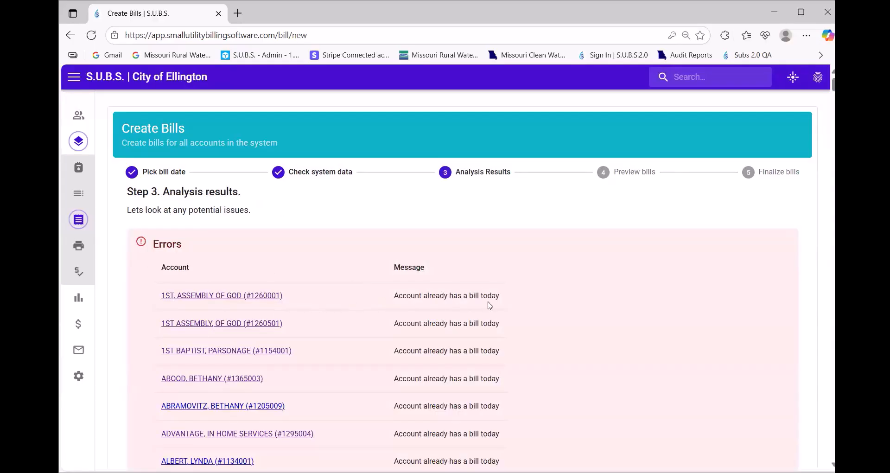
scroll(490, 305, down, 3)
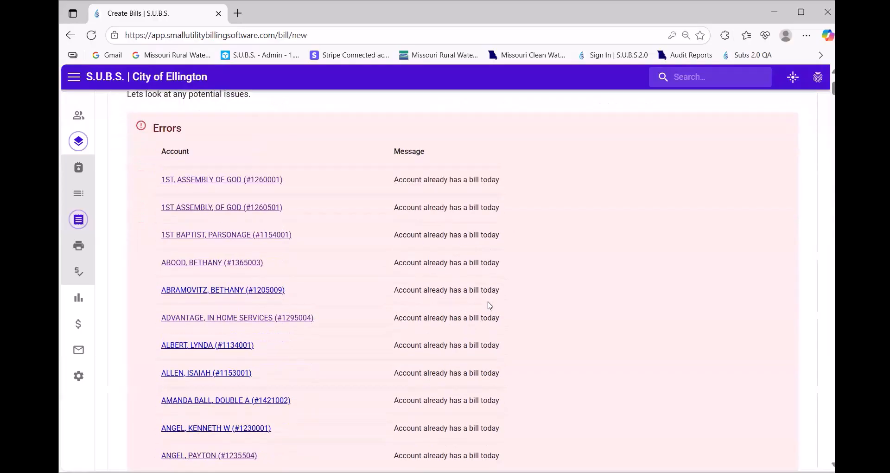
scroll(490, 305, down, 7)
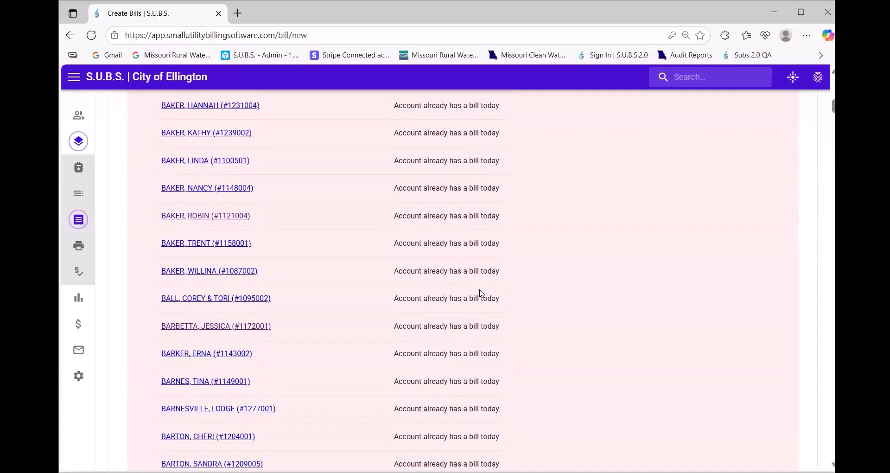
scroll(482, 294, down, 18)
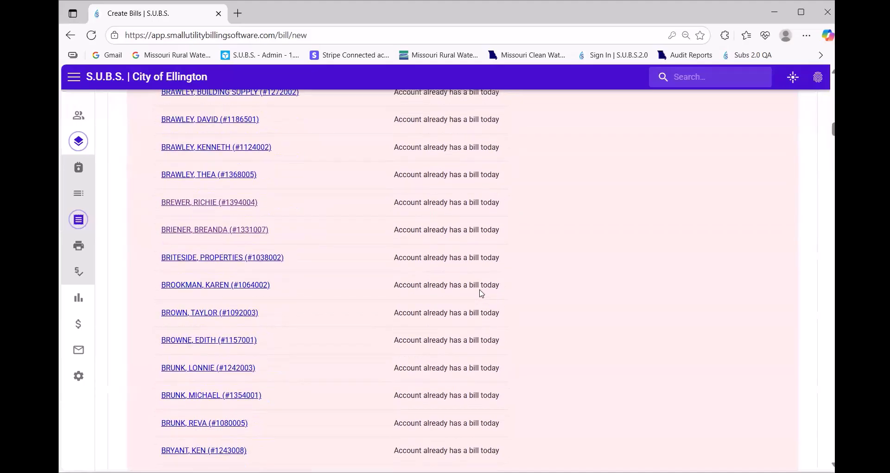
scroll(482, 294, down, 17)
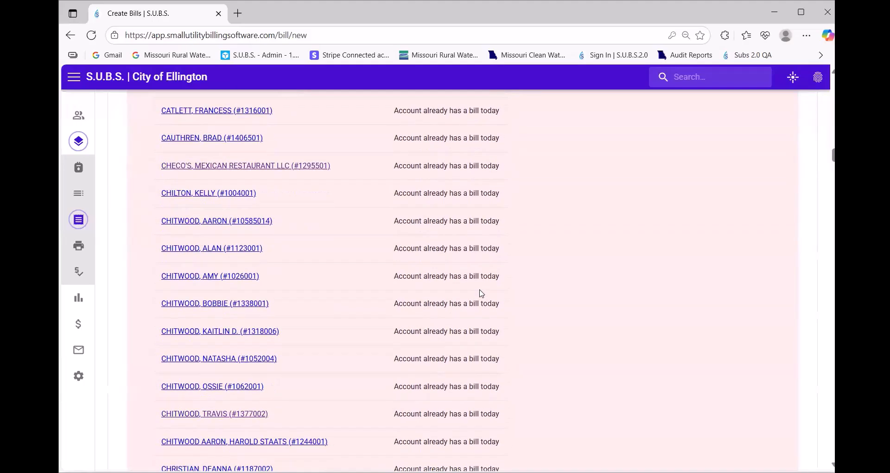
scroll(482, 294, down, 20)
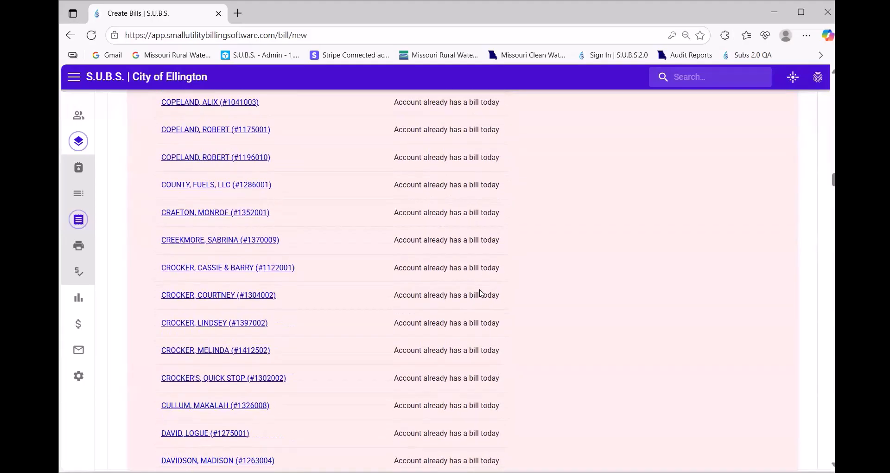
scroll(481, 293, down, 20)
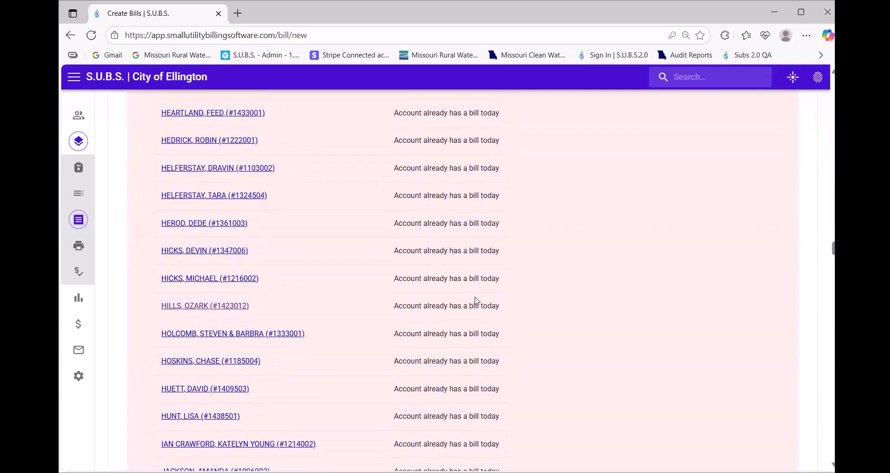
scroll(477, 300, down, 20)
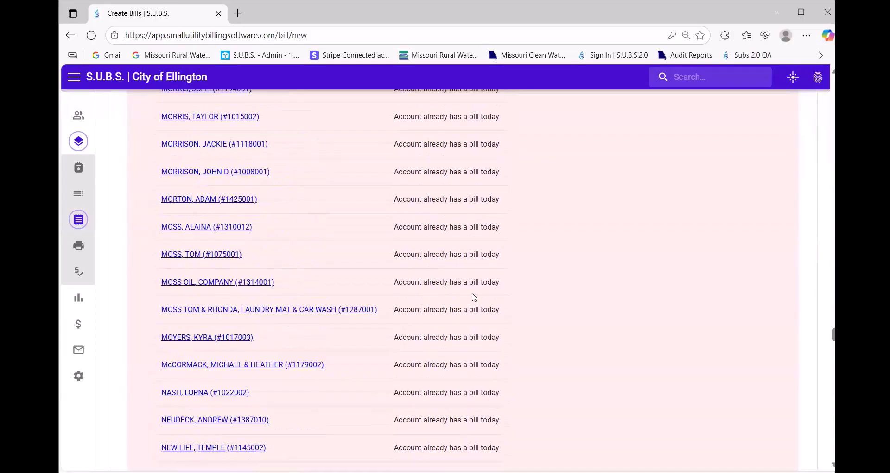
scroll(474, 296, down, 20)
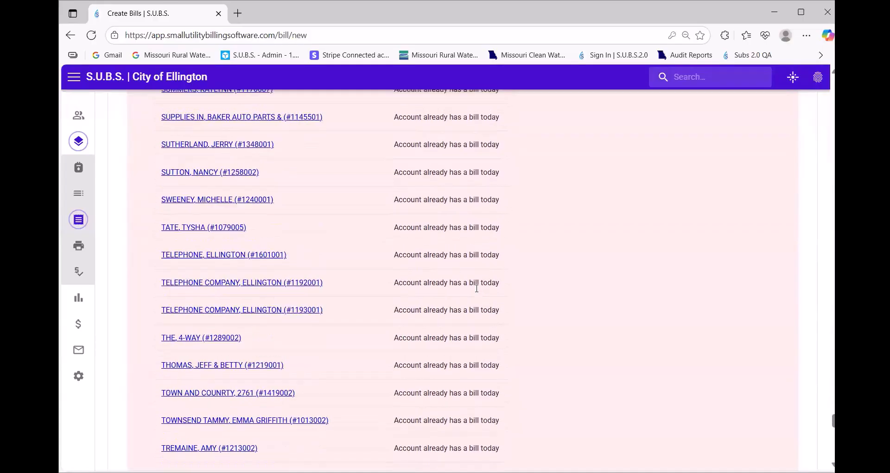
scroll(506, 292, down, 5)
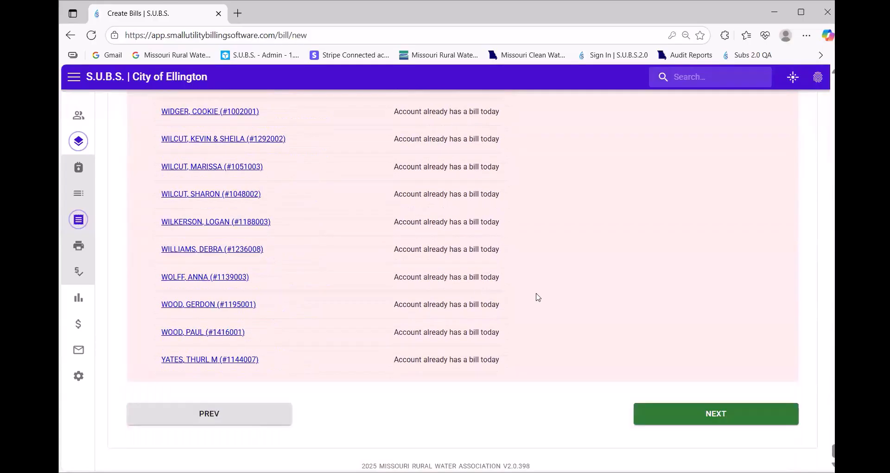
Step: Try to continue to the bill preview by agreeing to proceed despite the errors, and reload the Create Bills page
click(737, 420)
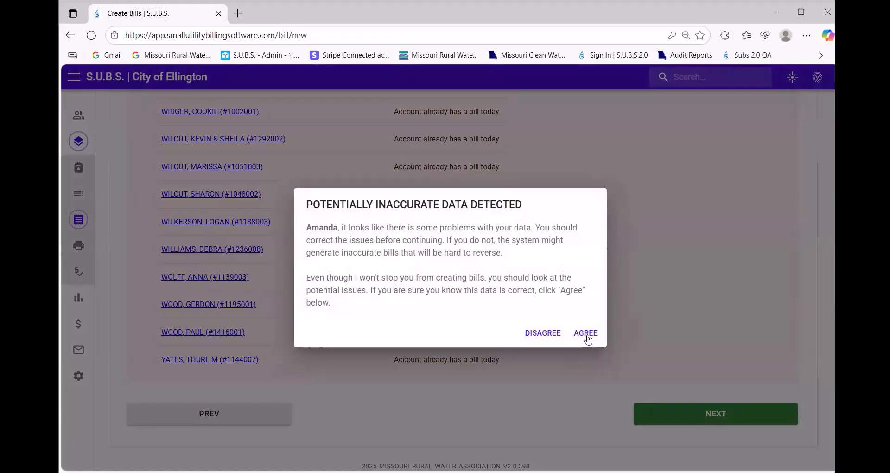
click(573, 337)
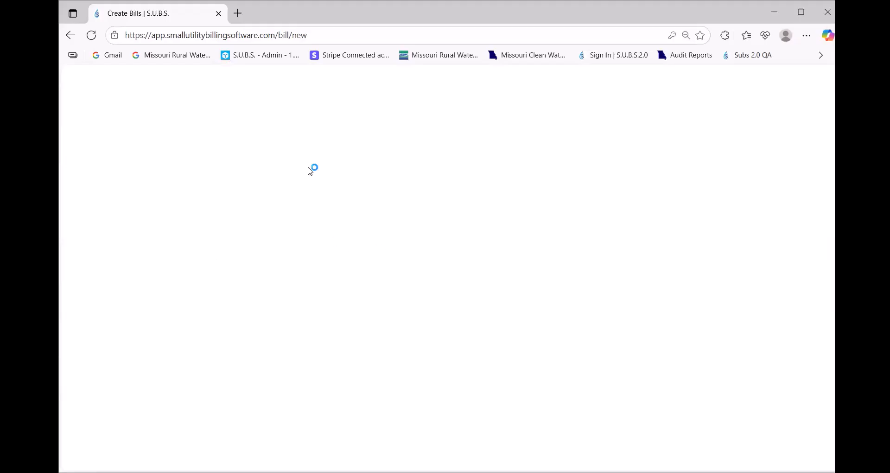
click(92, 35)
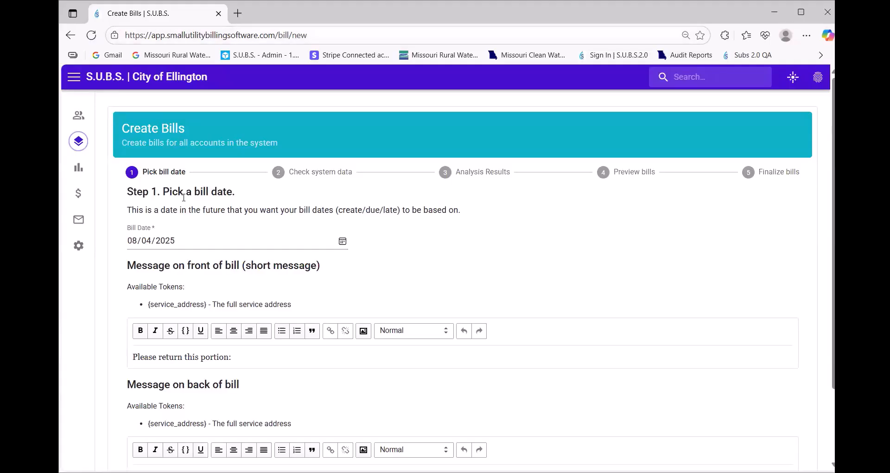
Step: Check the saved front and back messages and set the bill date to 08/07/2025
scroll(378, 284, down, 2)
scroll(366, 273, up, 2)
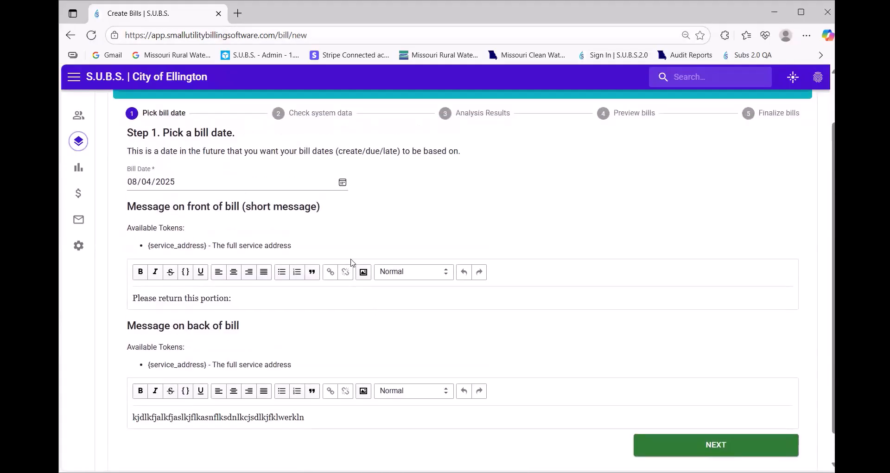
click(342, 241)
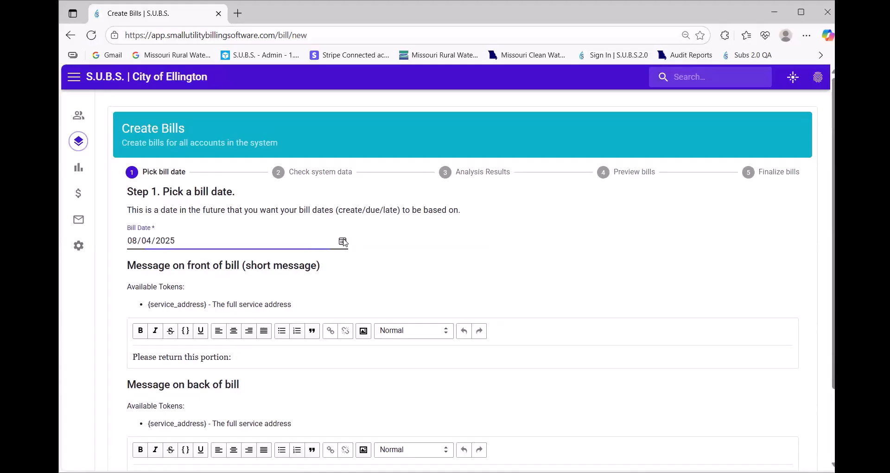
click(199, 313)
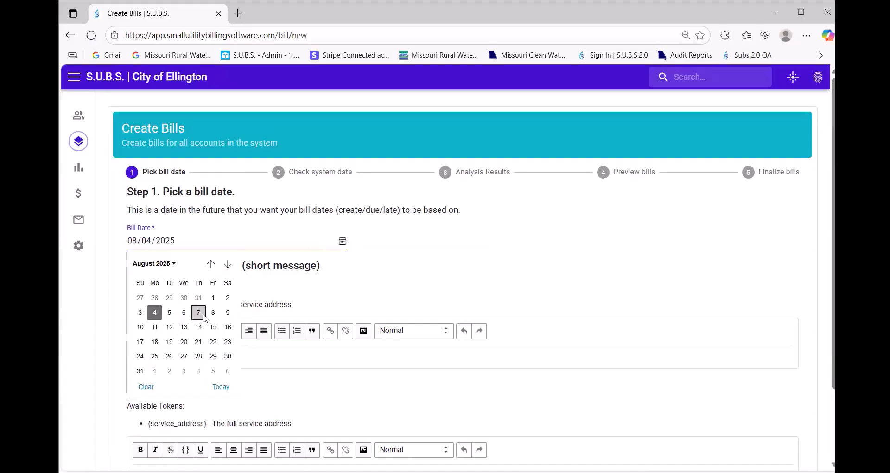
scroll(717, 448, down, 2)
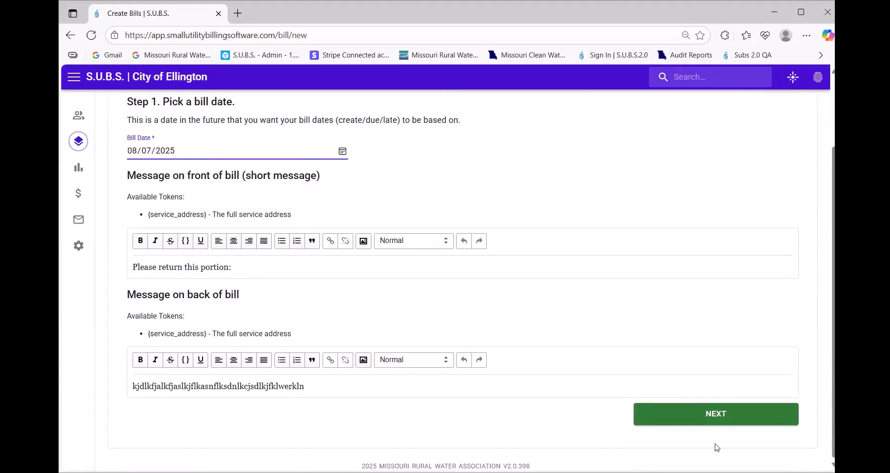
Step: Run the system data check again and continue through the analysis results to the bill preview
click(710, 413)
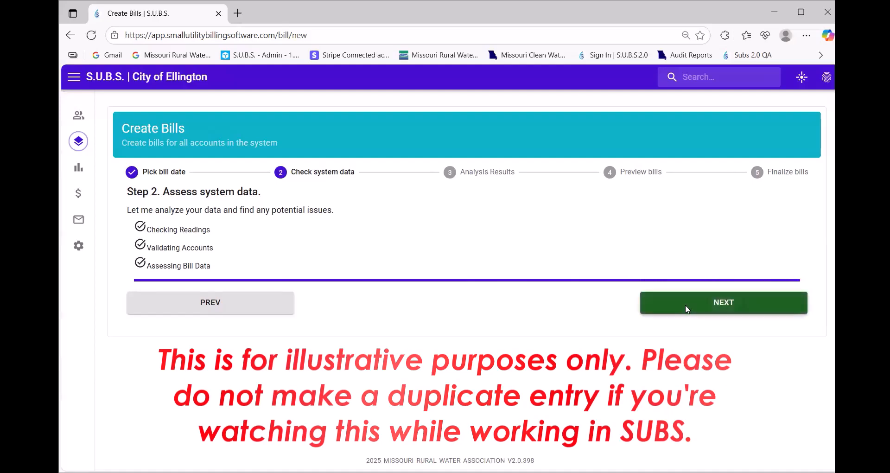
click(687, 308)
click(701, 293)
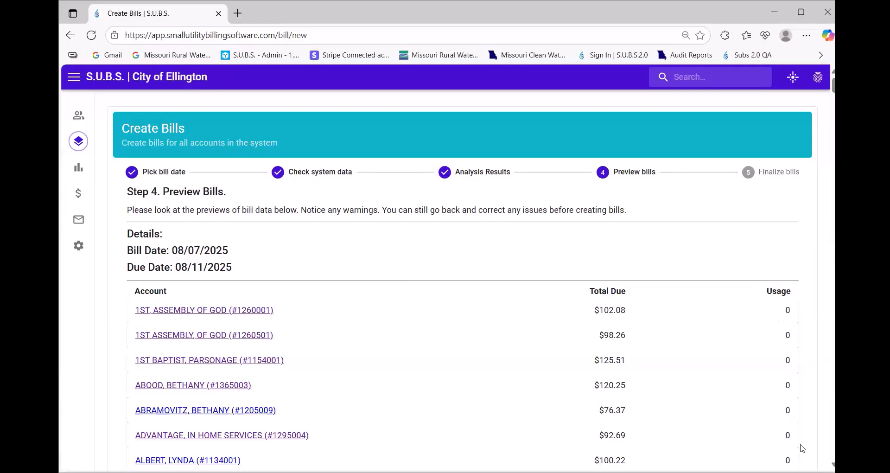
Step: Look through the bill previews, comparing each account's total due and usage
scroll(769, 389, down, 15)
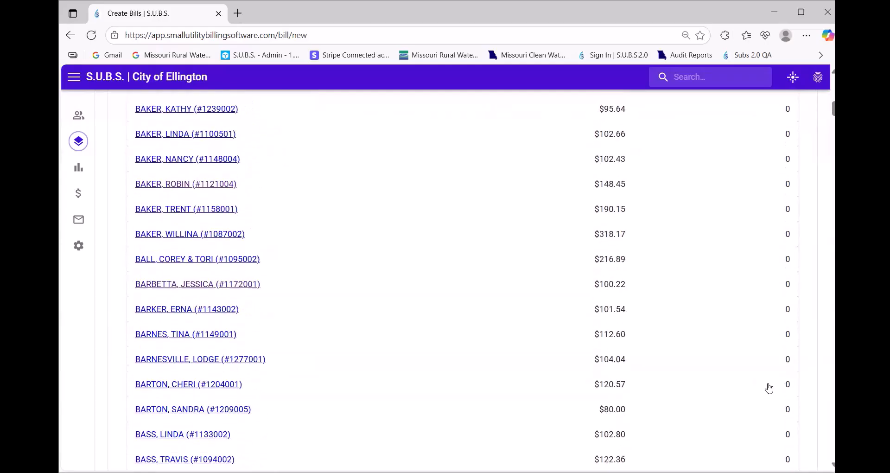
scroll(769, 388, down, 8)
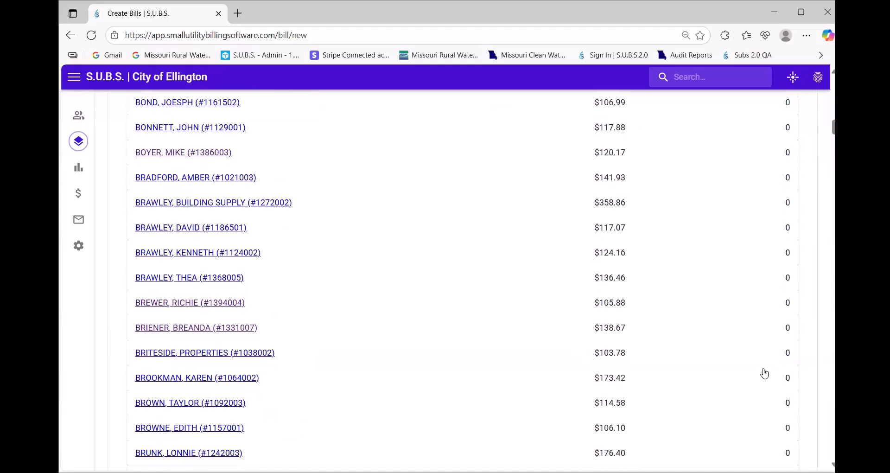
scroll(765, 374, up, 15)
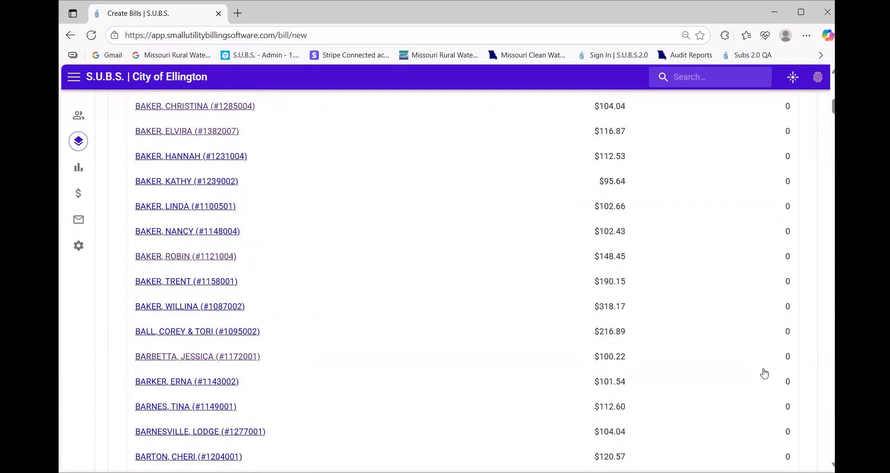
scroll(765, 374, up, 10)
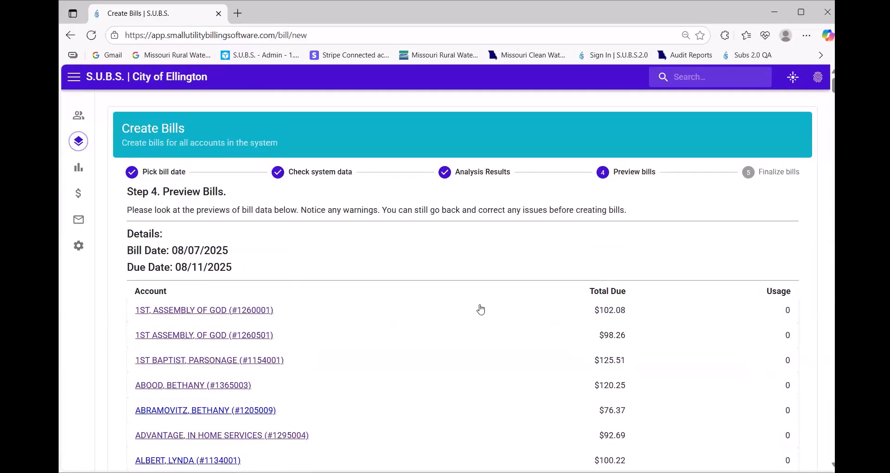
Step: Expand the first 1st Assembly of God bill preview and the $100.22 bill preview to examine their messages and charges
click(552, 313)
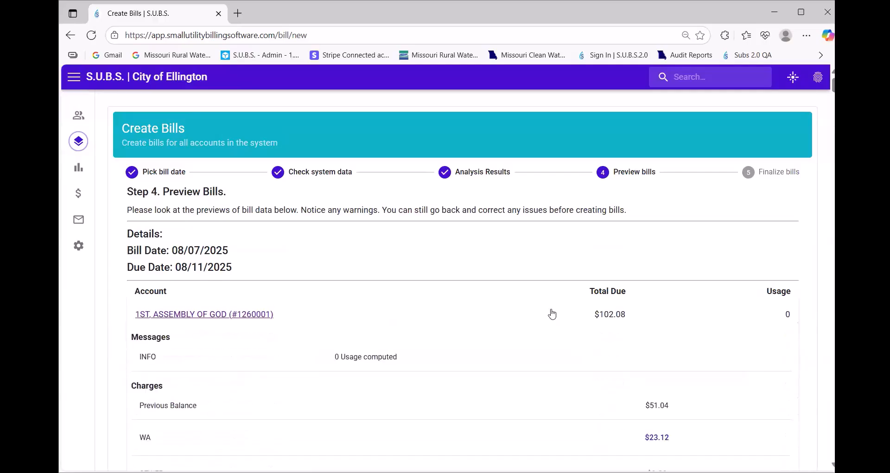
scroll(552, 314, down, 3)
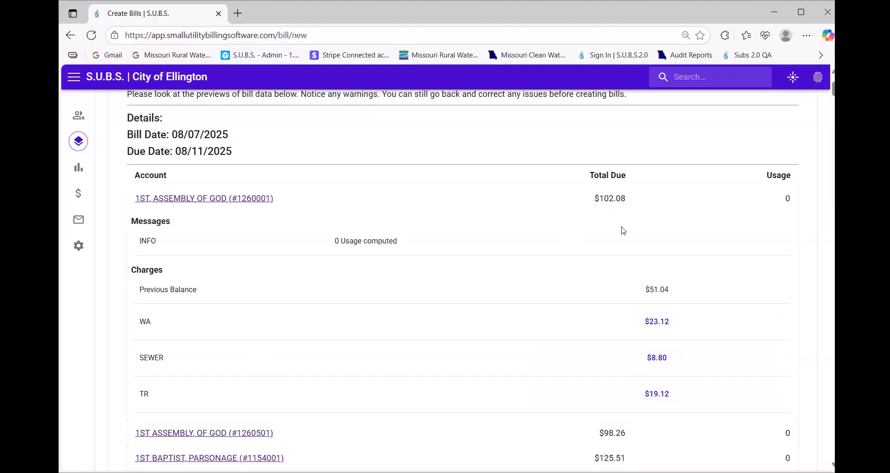
scroll(501, 297, down, 5)
click(559, 318)
scroll(561, 299, down, 6)
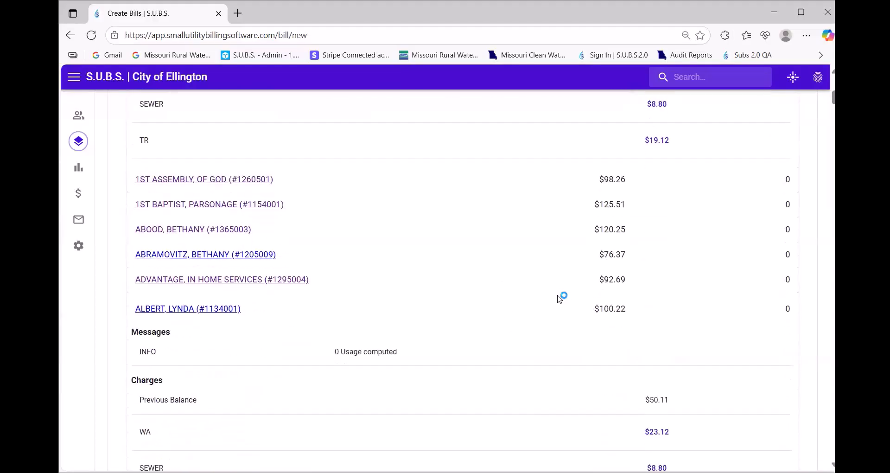
Step: Expand the $495.60 bill preview and examine its messages and charge breakdown against the bills above it
click(515, 347)
scroll(532, 312, down, 7)
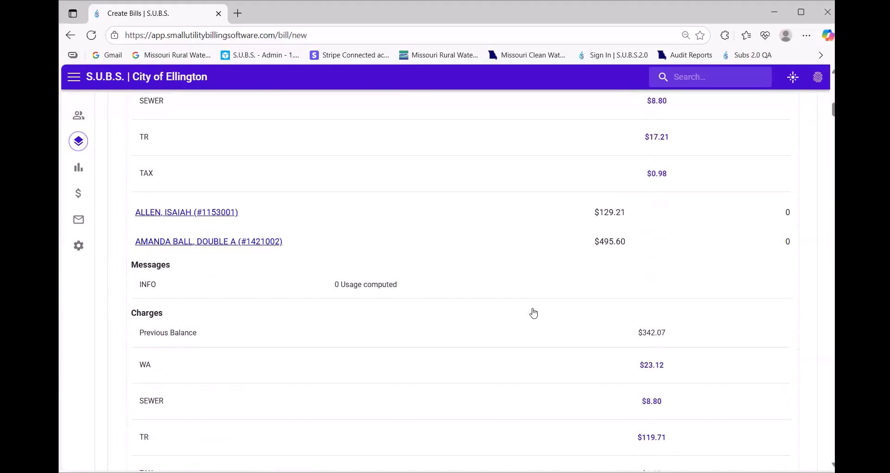
scroll(521, 340, up, 1)
scroll(522, 340, up, 1)
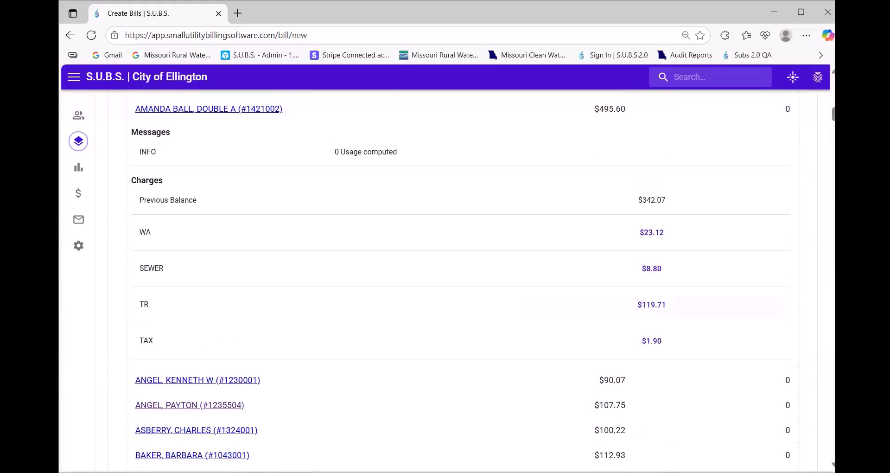
scroll(570, 253, up, 2)
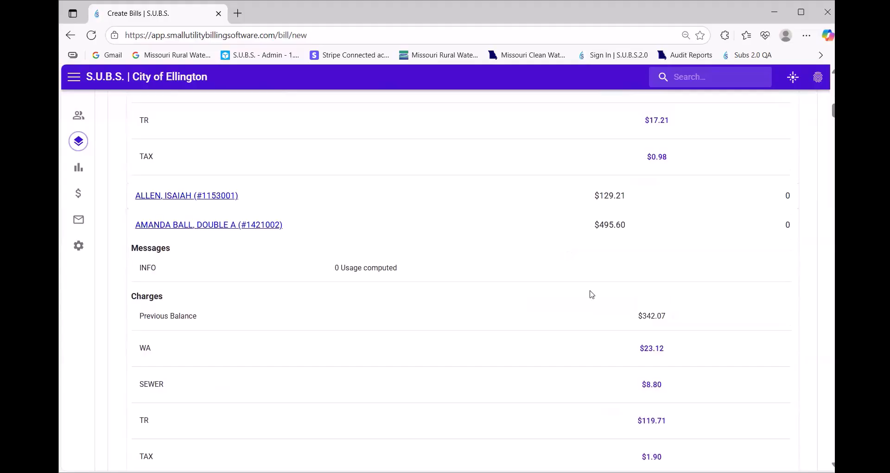
scroll(592, 295, up, 3)
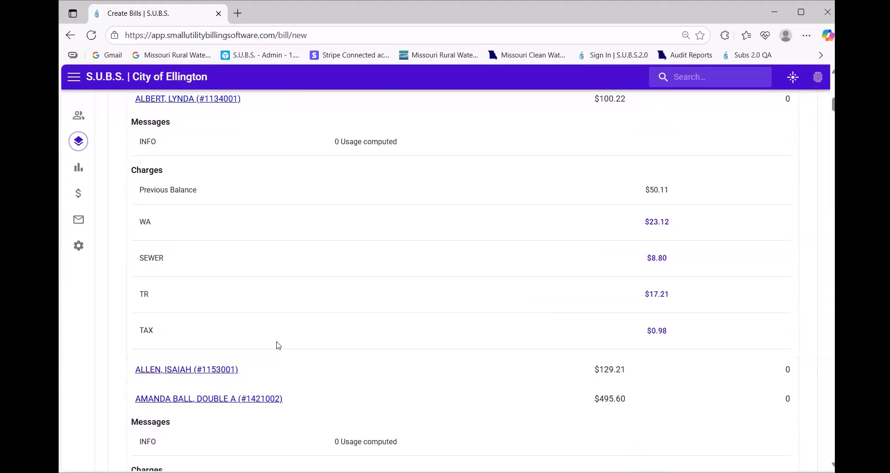
Step: Delete the unbilled 08/04/2025 reading of 8844 from the account with the $495.60 bill and close that account
click(240, 400)
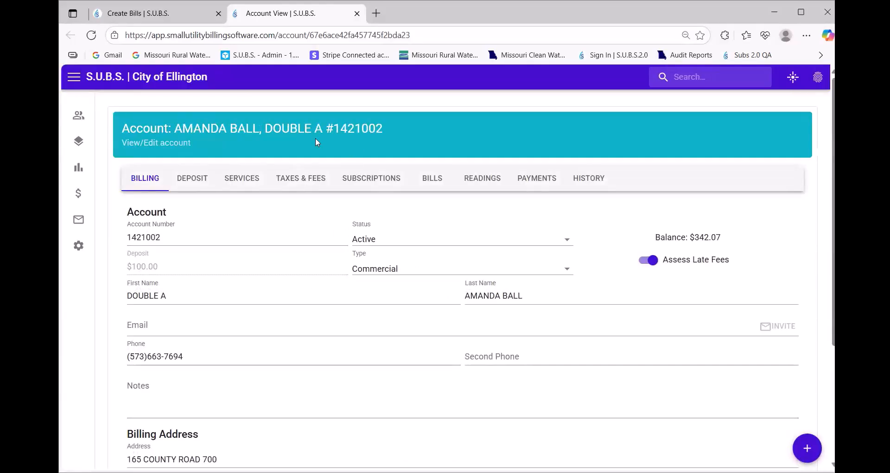
click(481, 181)
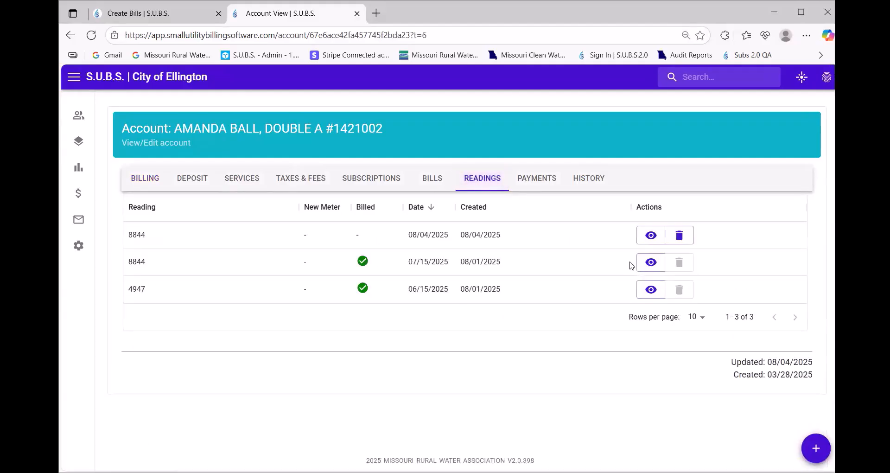
click(679, 235)
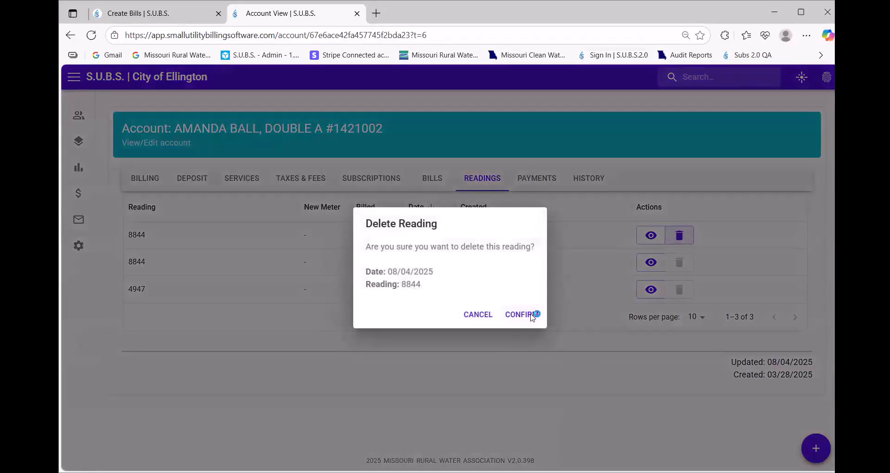
click(532, 314)
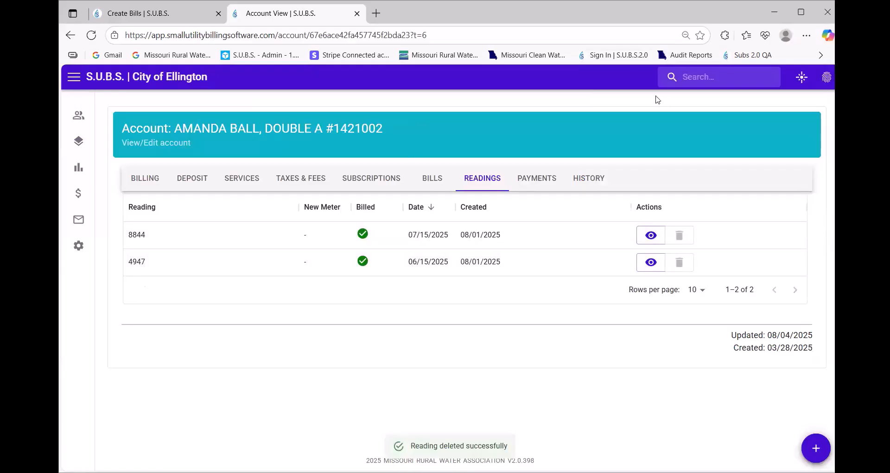
click(358, 13)
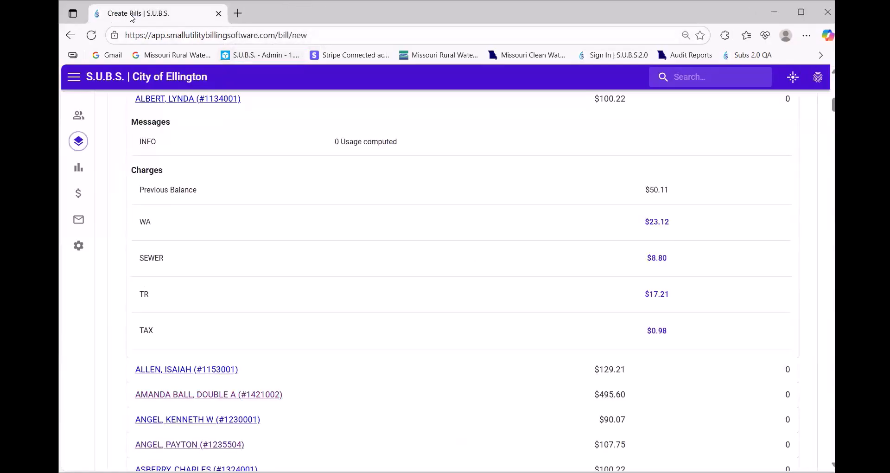
Step: Delete the unbilled 08/04/2025 reading of 3362 from the account with the $112.53 bill, and return to the bill preview
scroll(471, 352, down, 6)
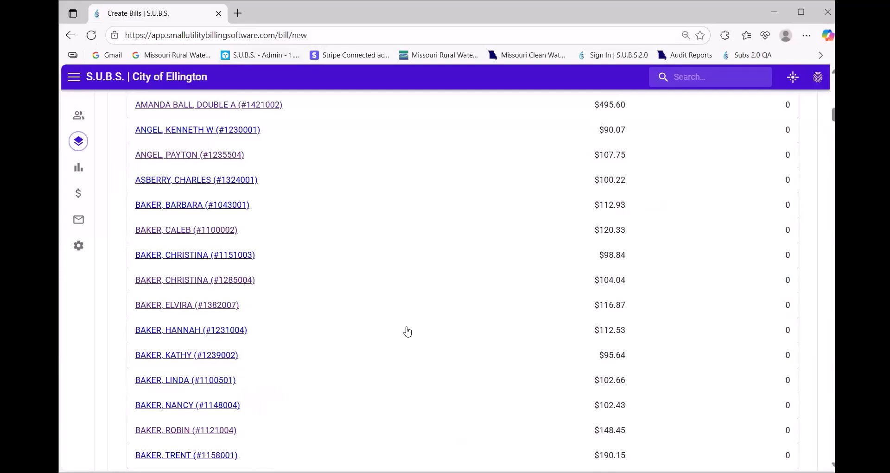
click(237, 332)
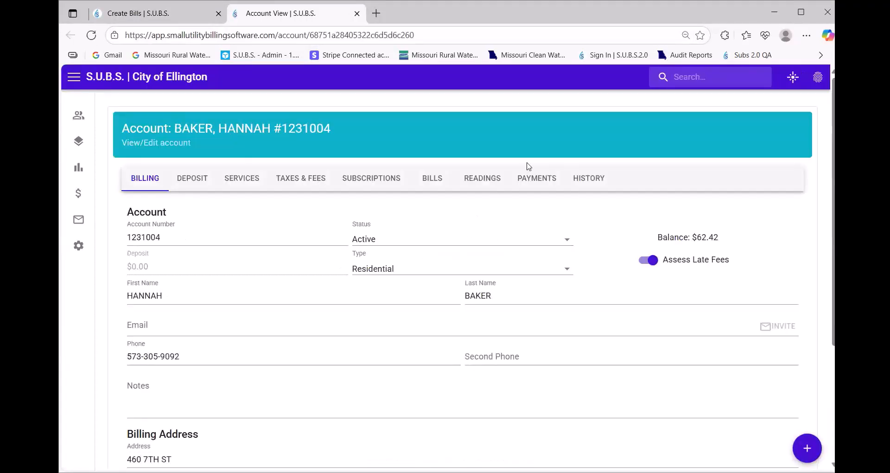
click(475, 188)
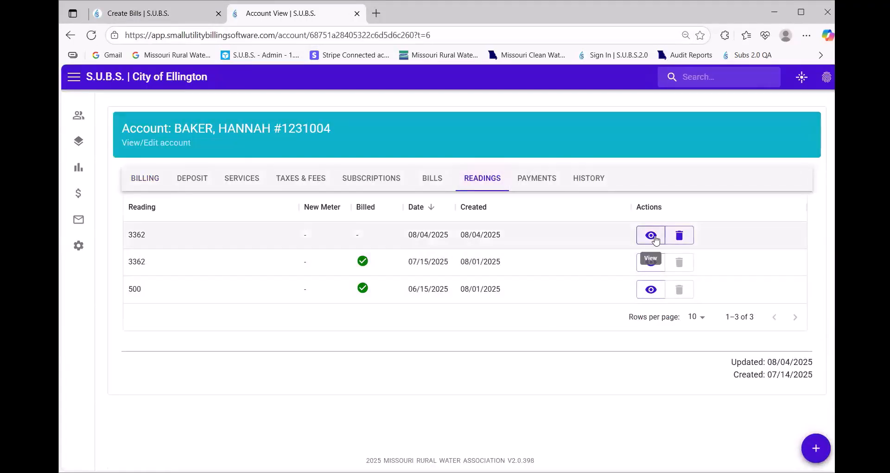
click(680, 236)
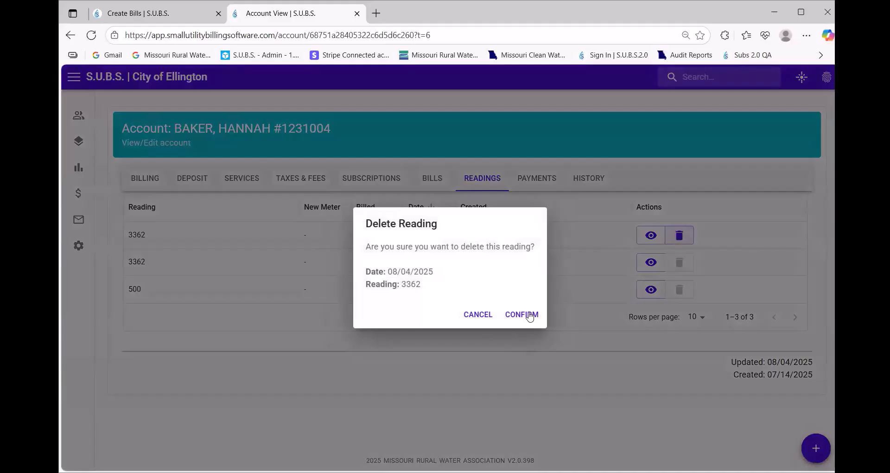
click(530, 317)
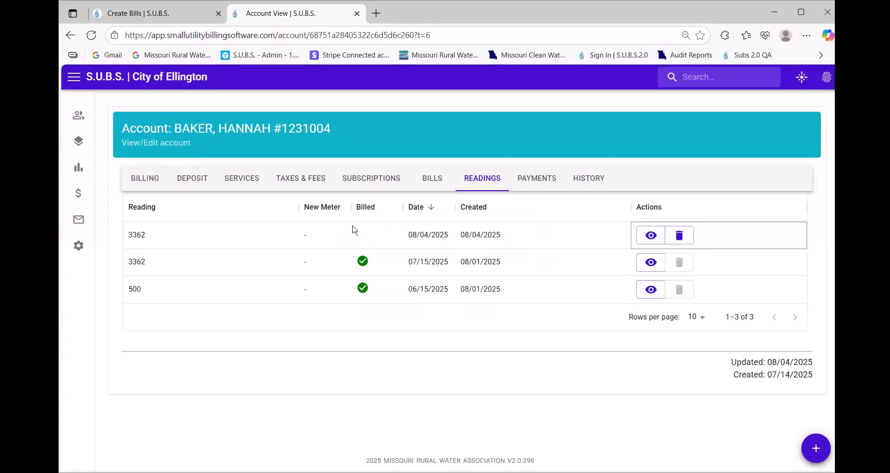
click(163, 25)
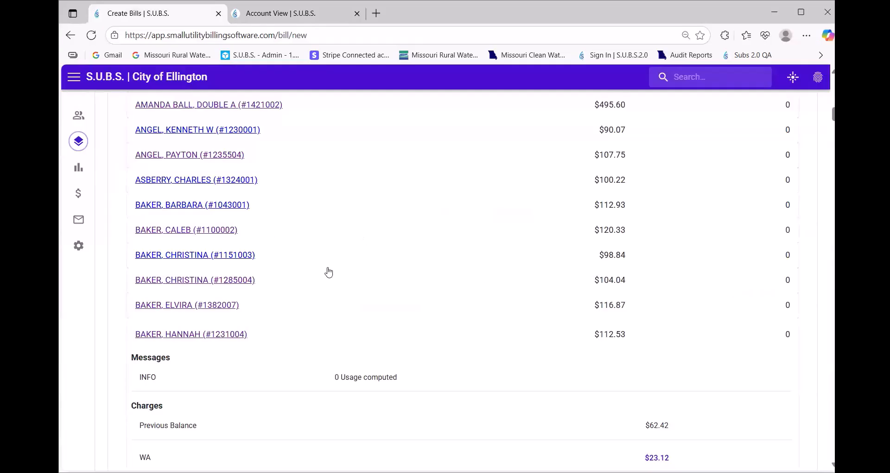
Step: Set the 1st Baptist, Parsonage account's 08/04/2025 reading to 8645, save it, and close the open account pages
scroll(329, 272, up, 15)
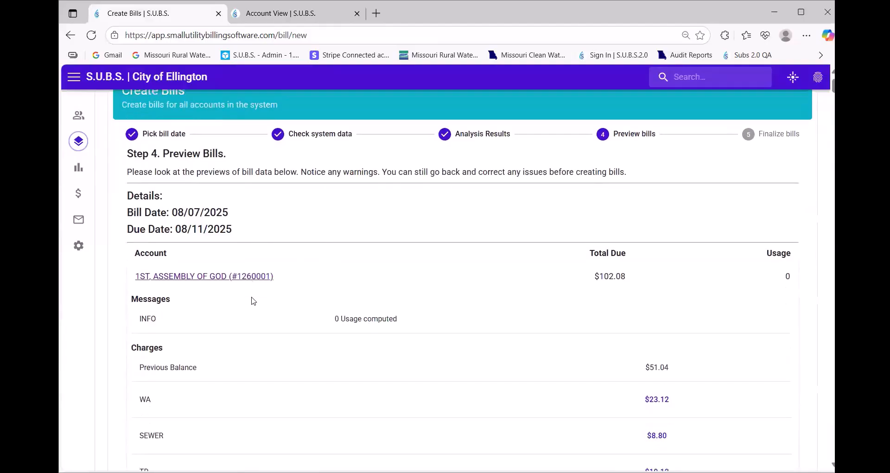
scroll(245, 299, down, 6)
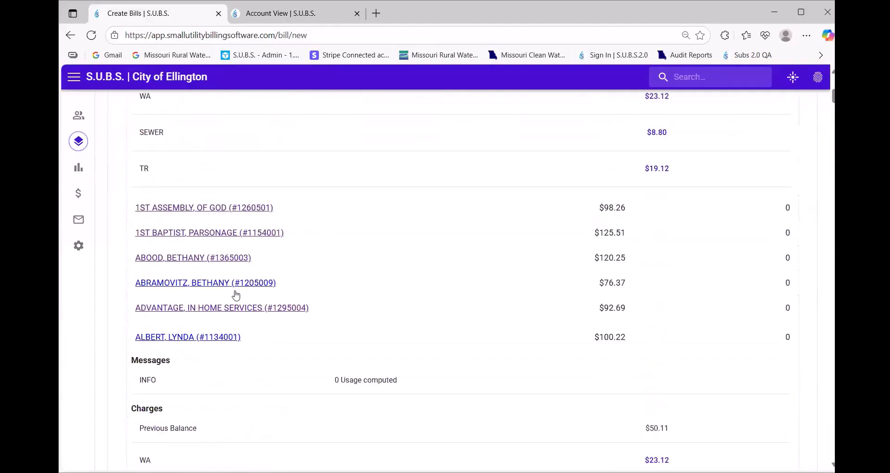
click(208, 227)
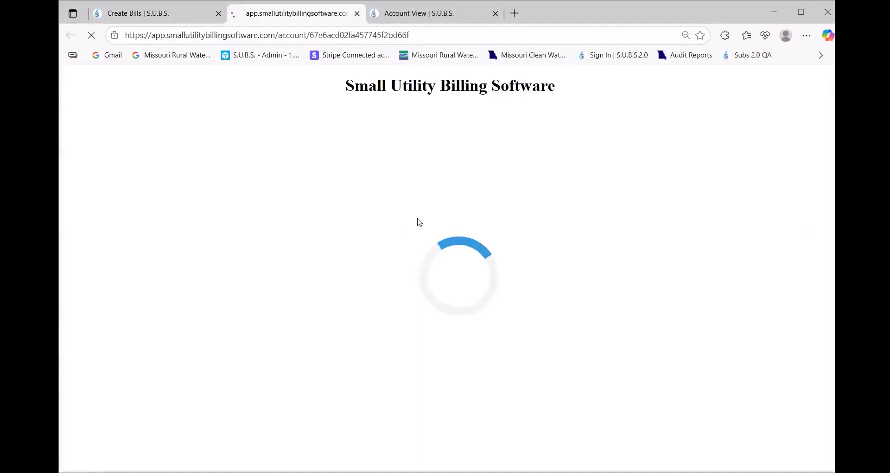
click(483, 178)
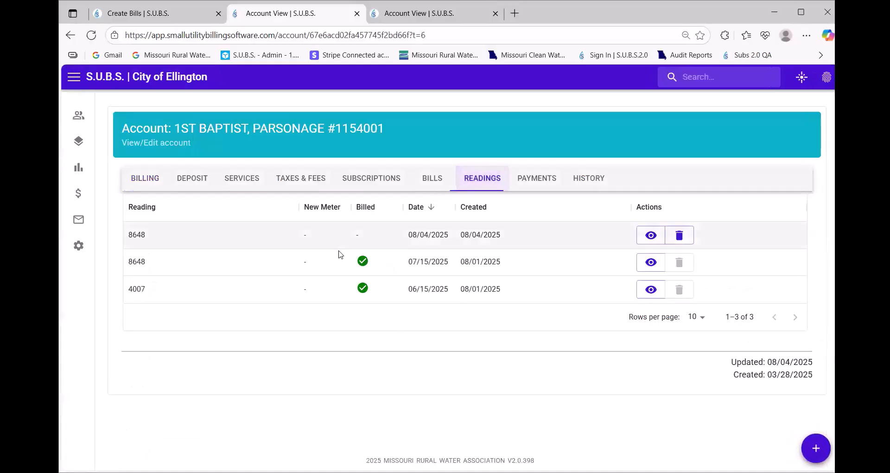
click(646, 236)
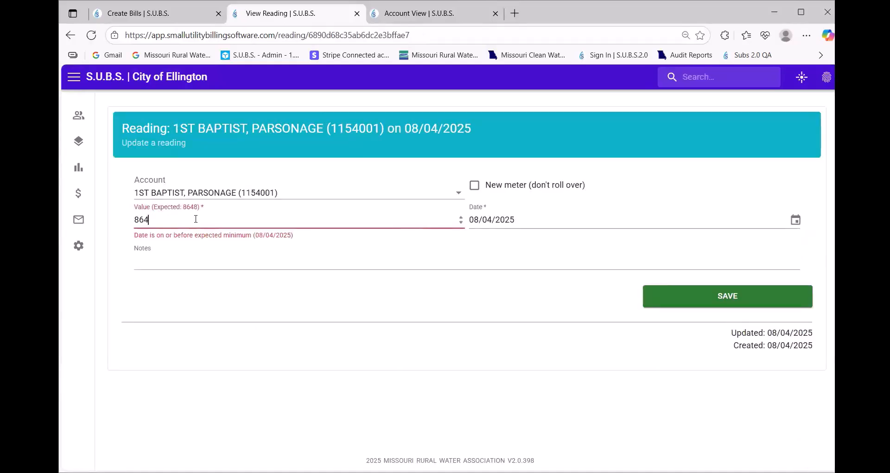
click(668, 300)
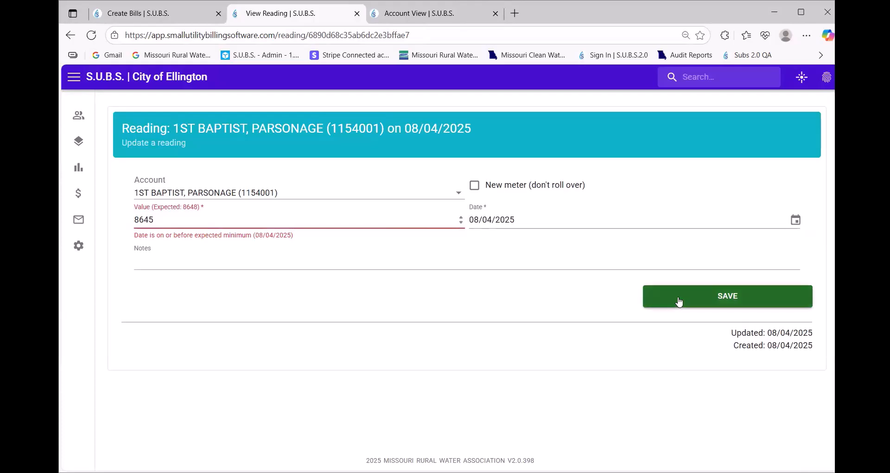
click(357, 13)
click(334, 15)
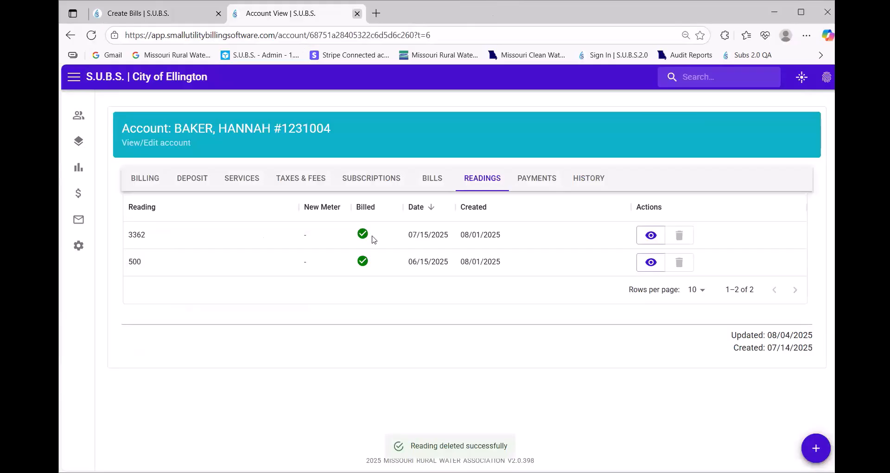
key(ctrl+w)
scroll(419, 254, up, 2)
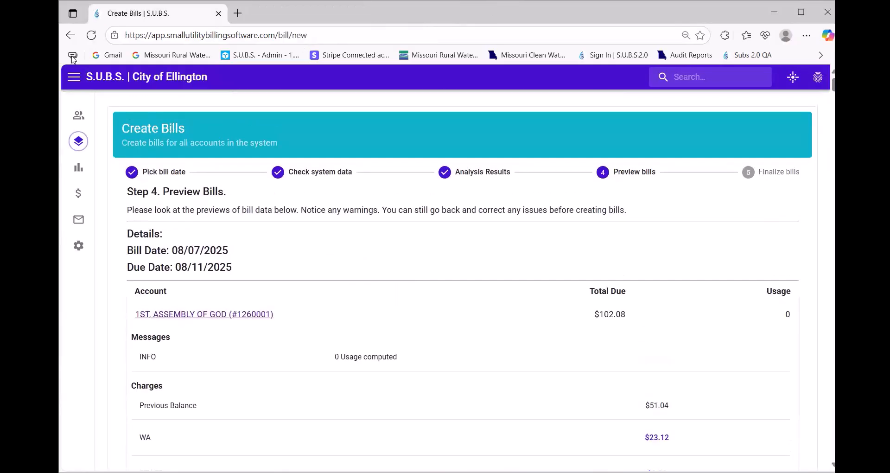
Step: Restart the Create Bills process from the home page and set the bill date to 08/08/2025
click(89, 78)
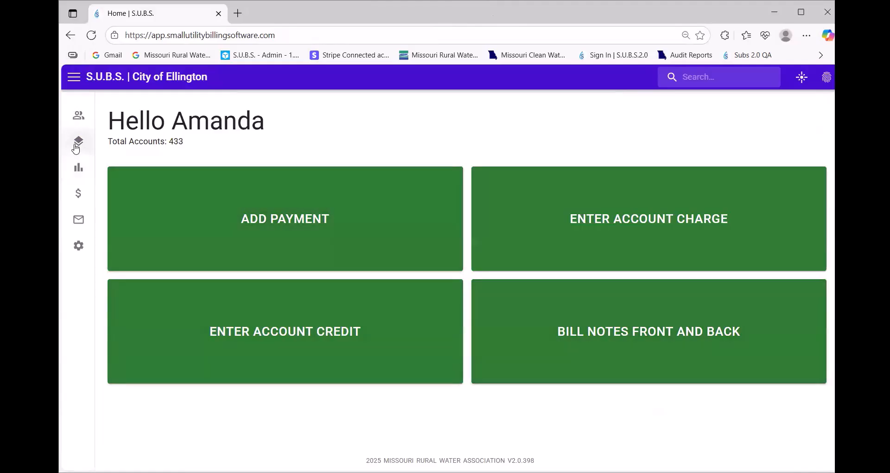
click(77, 146)
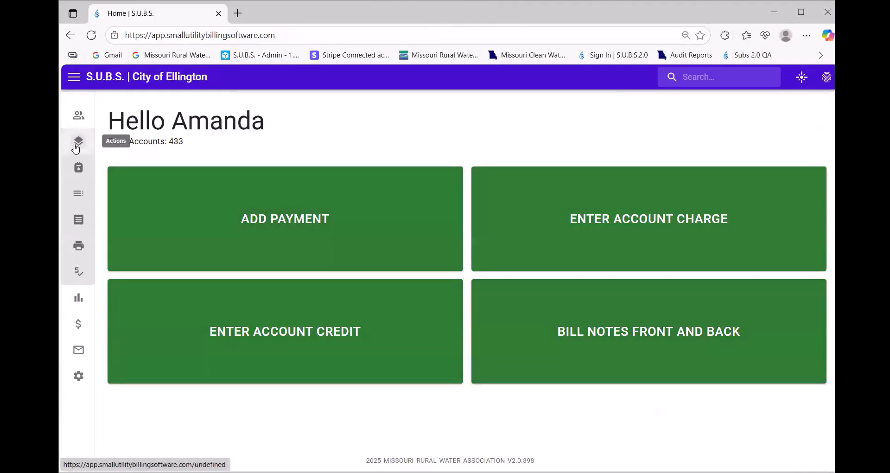
click(79, 218)
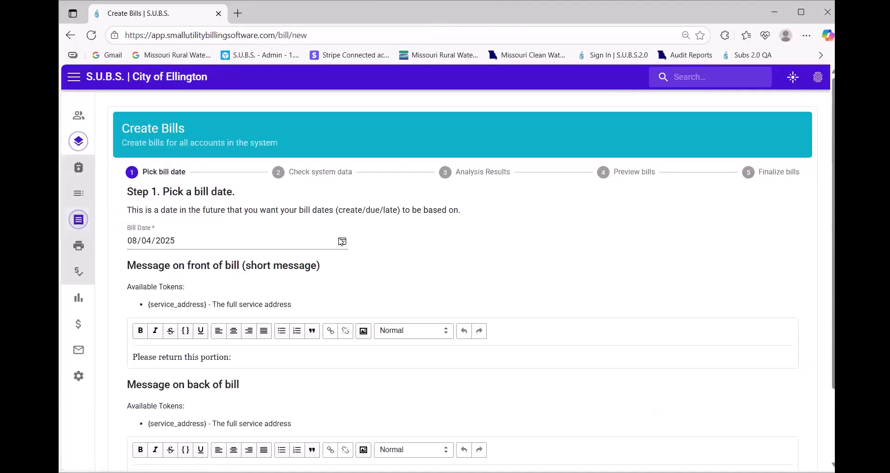
click(342, 240)
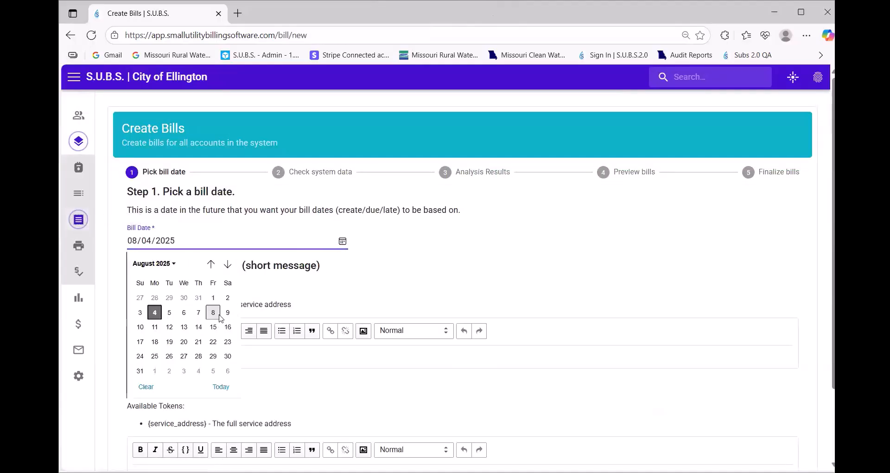
click(216, 315)
Step: Run the system data check for the new bill date and continue through the analysis results to the bill preview
scroll(674, 367, down, 1)
scroll(673, 367, down, 1)
click(716, 417)
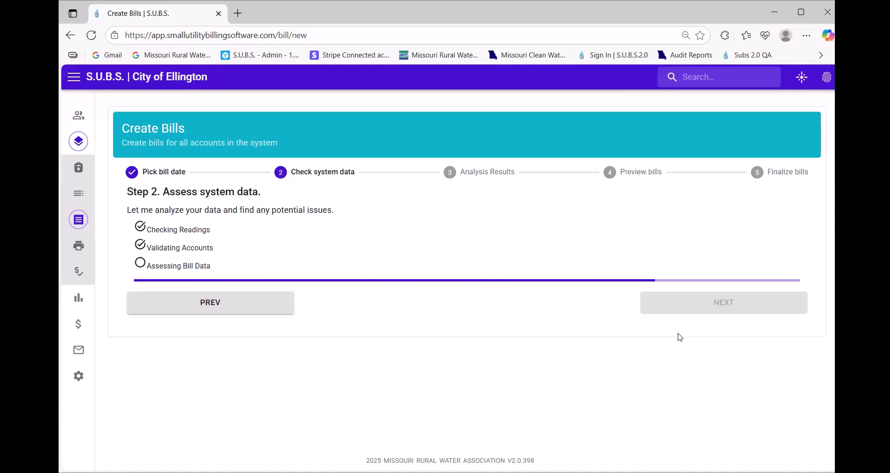
click(714, 306)
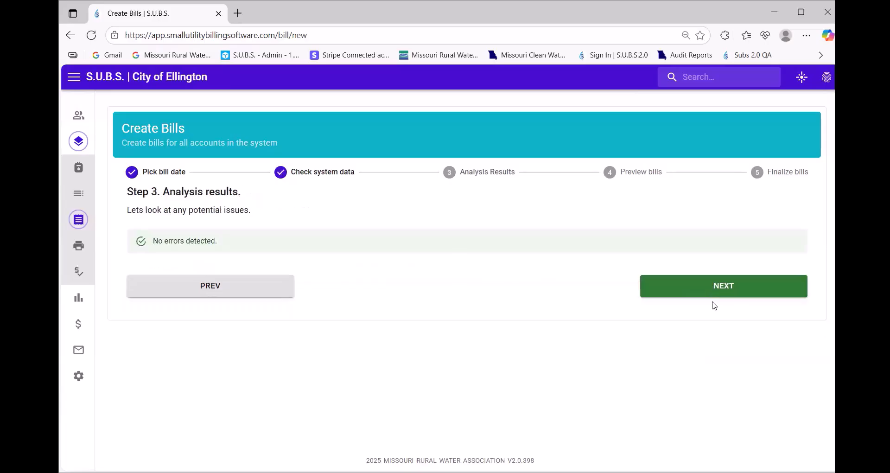
click(698, 295)
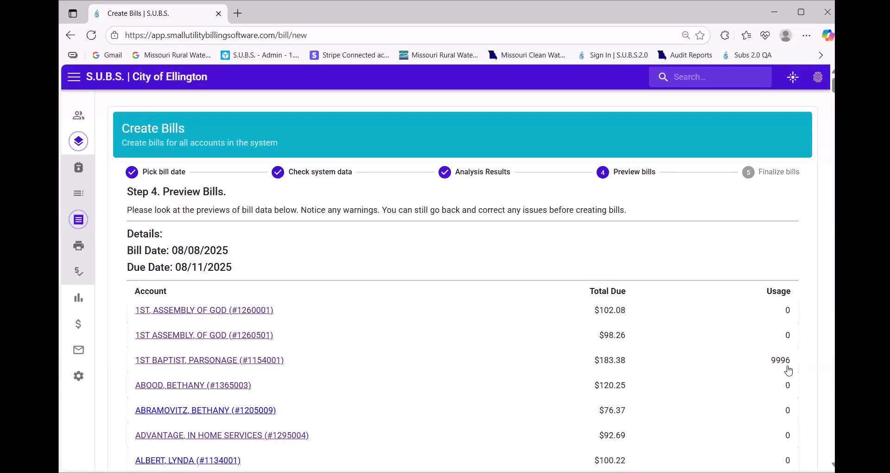
Step: Expand the 1st Baptist, Parsonage bill preview and examine its messages and charges
click(682, 368)
scroll(587, 356, down, 1)
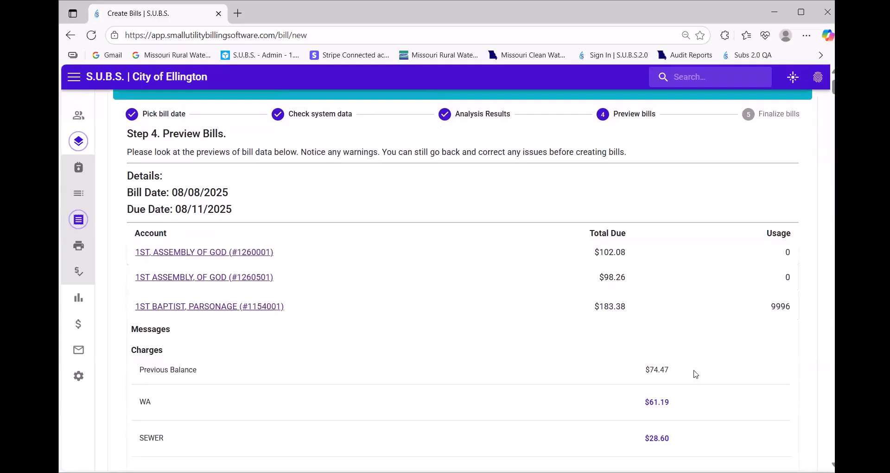
scroll(673, 372, down, 1)
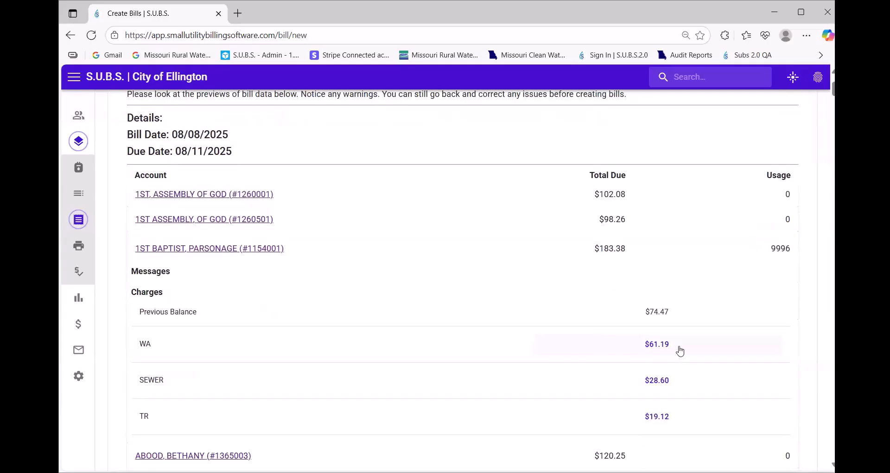
Step: Delete the 1st Baptist, Parsonage account's 08/04/2025 reading of 8645 and close the account page
scroll(680, 351, down, 1)
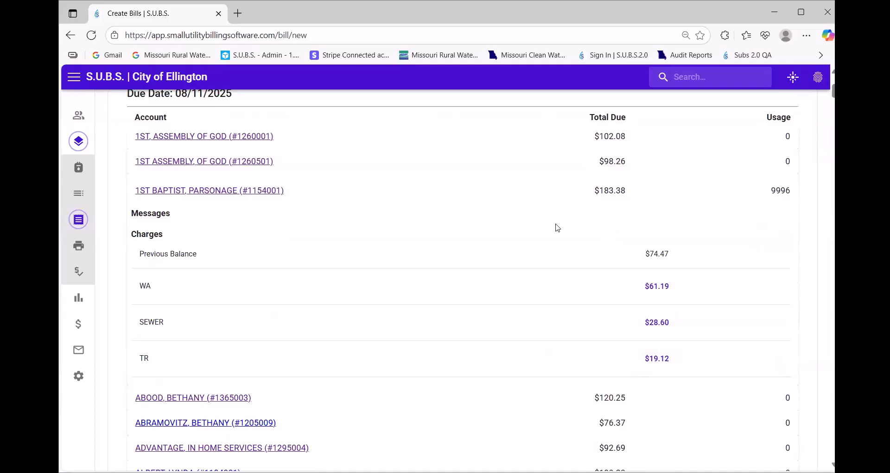
click(271, 195)
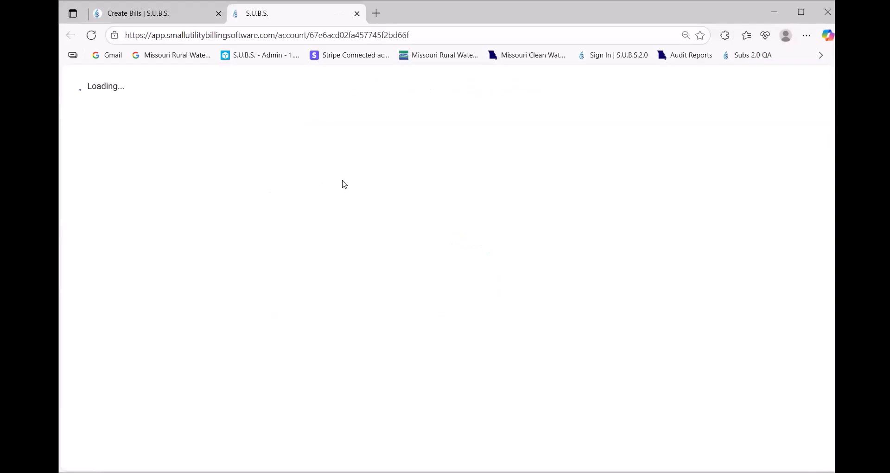
click(482, 179)
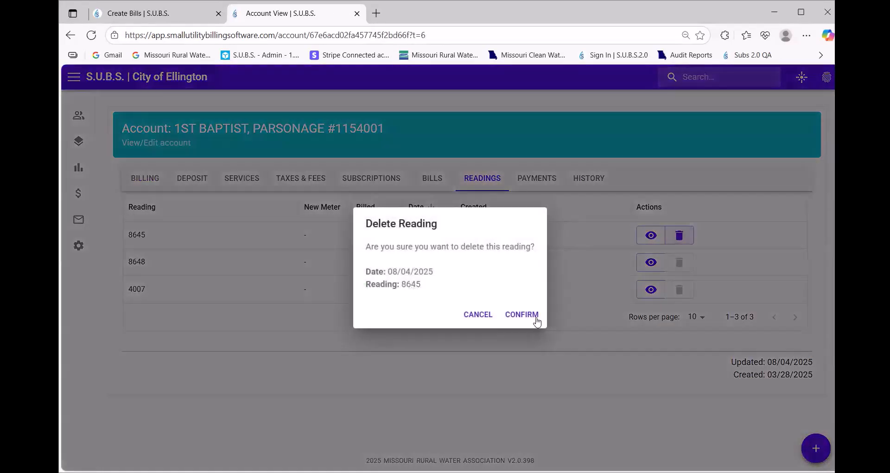
click(533, 319)
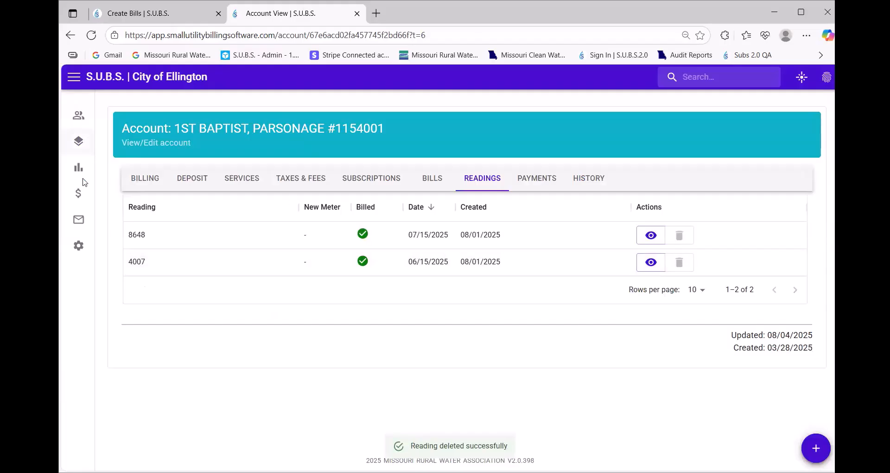
click(74, 79)
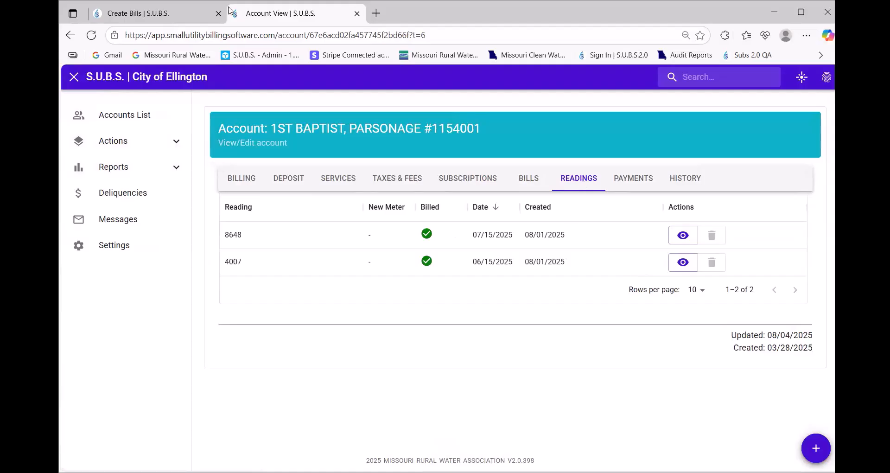
click(357, 14)
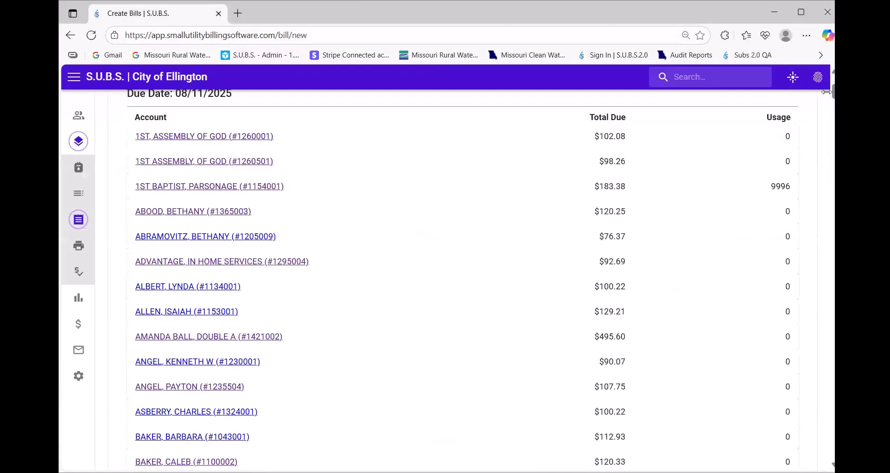
Step: Look through the bill previews to the end of the list and leave bill creation for the home page
drag(833, 91, 834, 451)
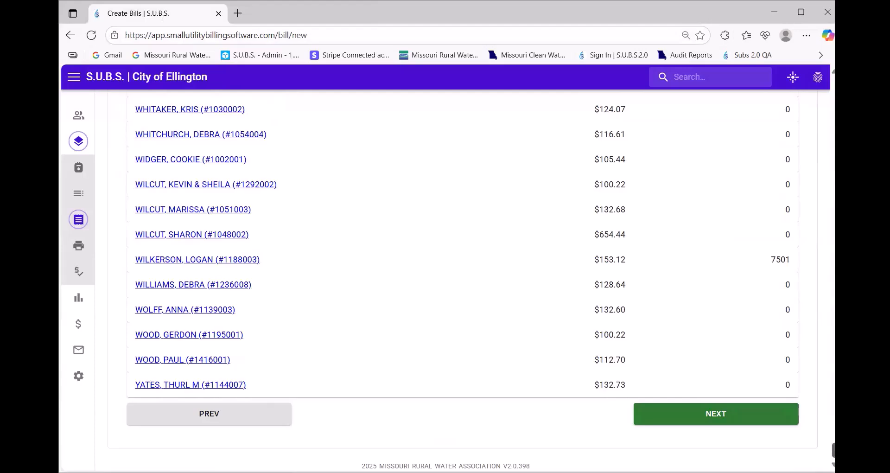
scroll(464, 278, up, 20)
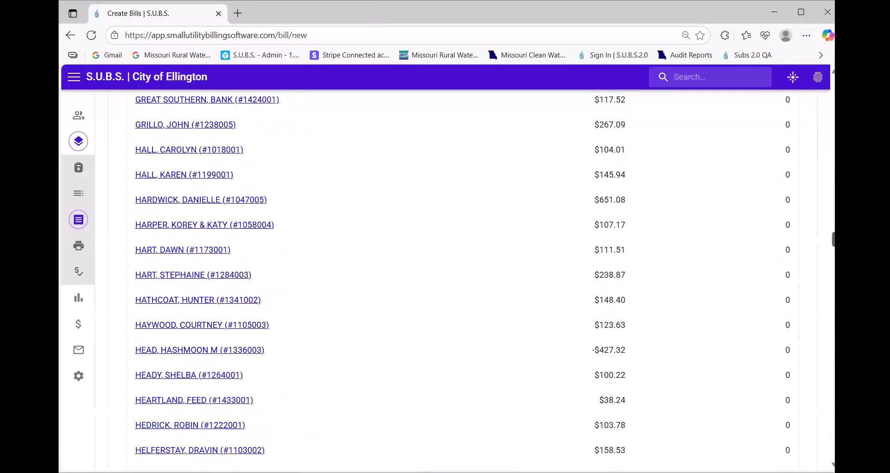
scroll(260, 110, up, 20)
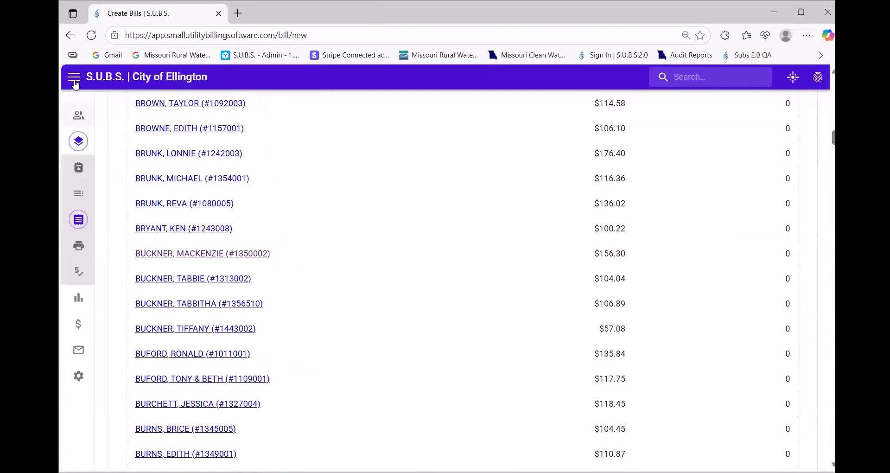
click(90, 78)
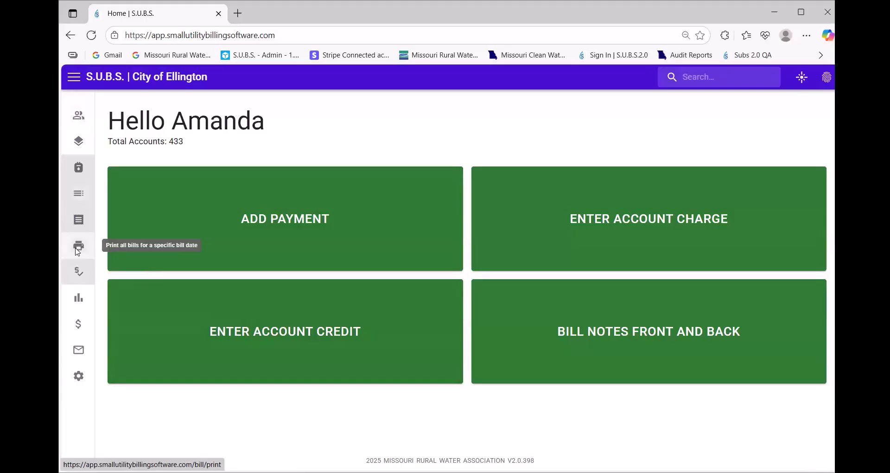
Step: Generate the printable bills for the 08/04/2025 batch with the Double Sided print option
click(78, 251)
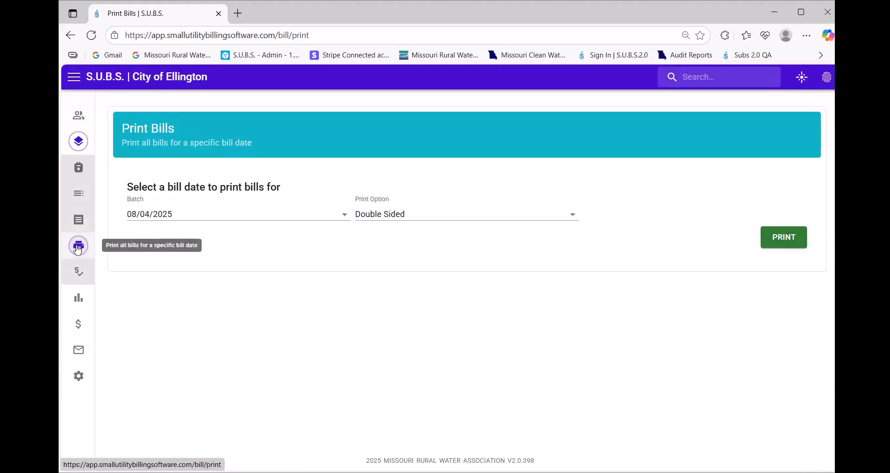
click(272, 216)
click(269, 234)
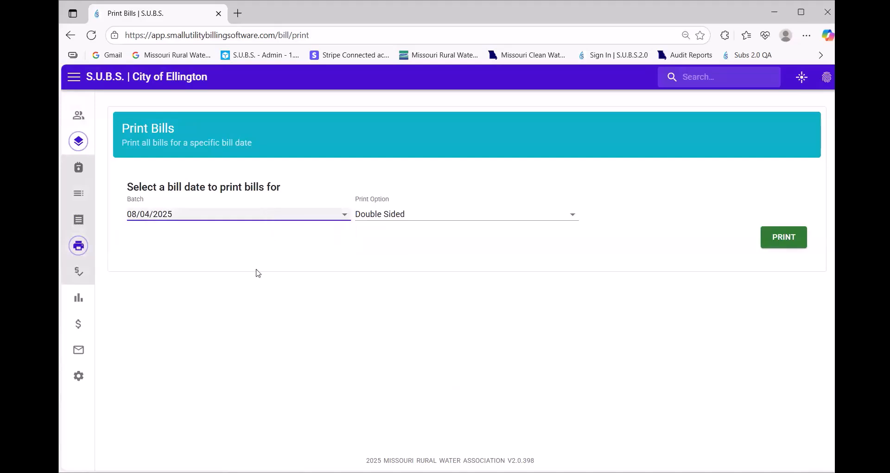
click(356, 215)
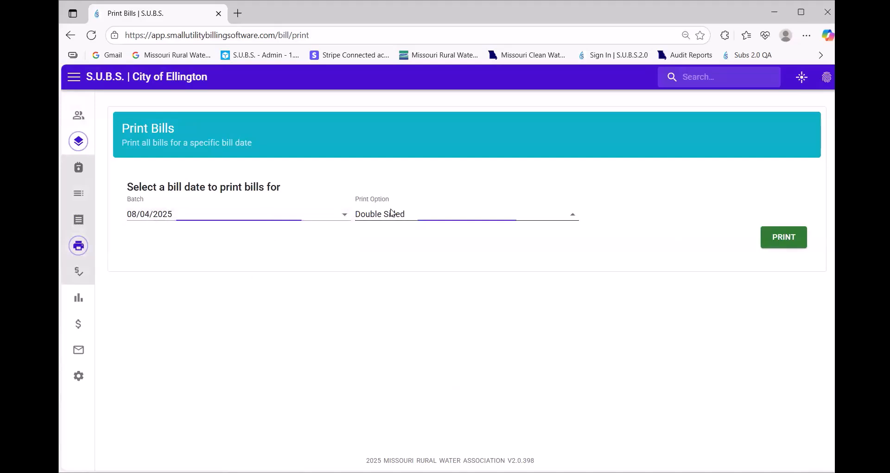
click(499, 212)
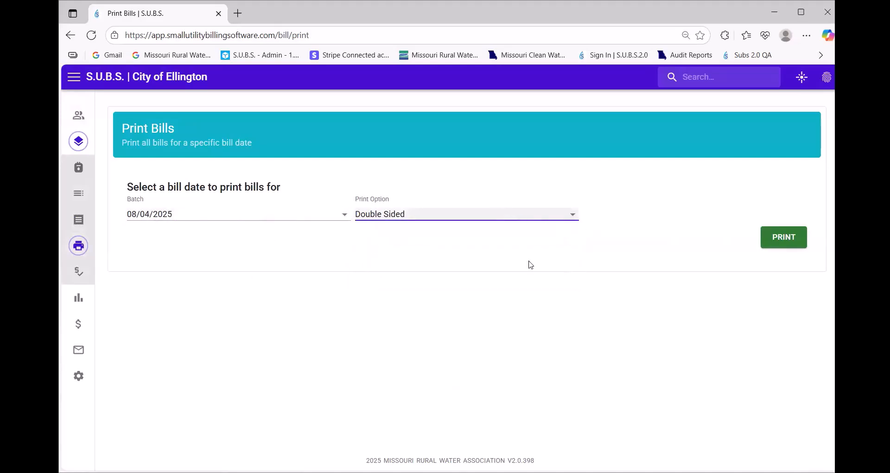
click(795, 242)
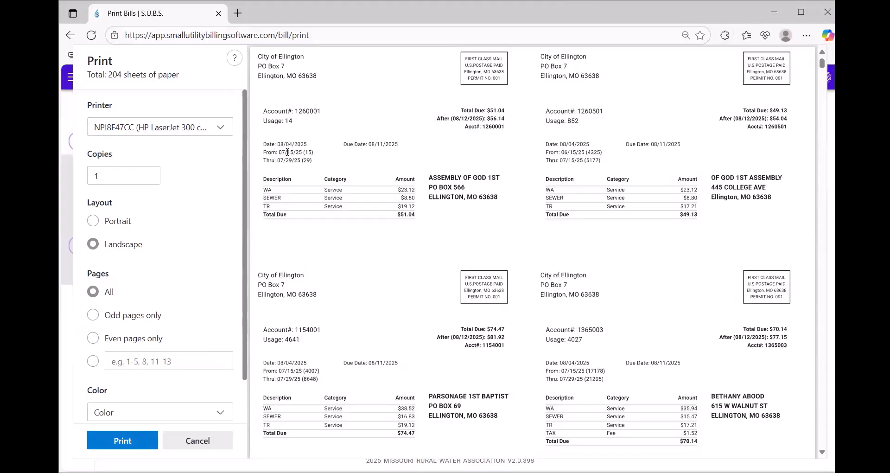
Step: Examine the first bills in the print preview, including their reading dates, due date, after-due amount and reverse page
drag(278, 145, 429, 155)
click(279, 166)
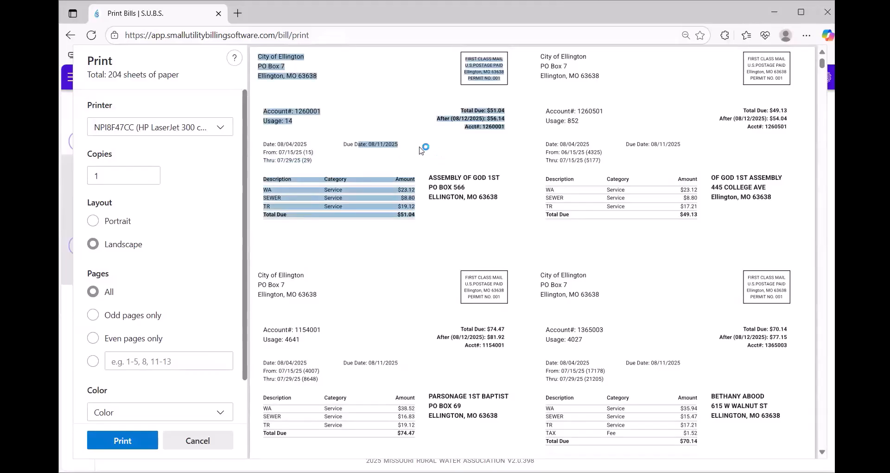
click(449, 148)
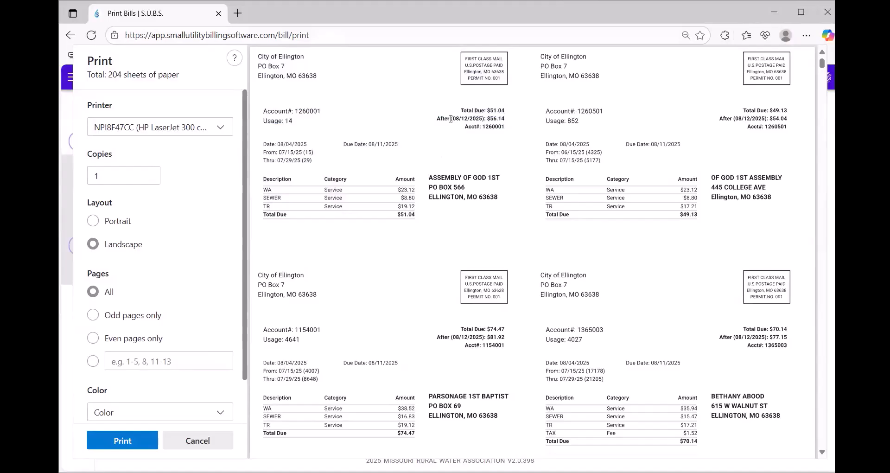
drag(437, 120, 510, 121)
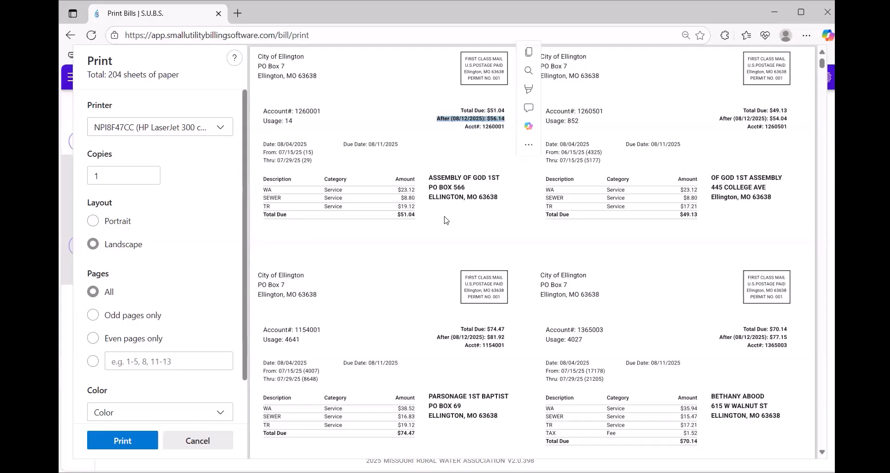
click(419, 218)
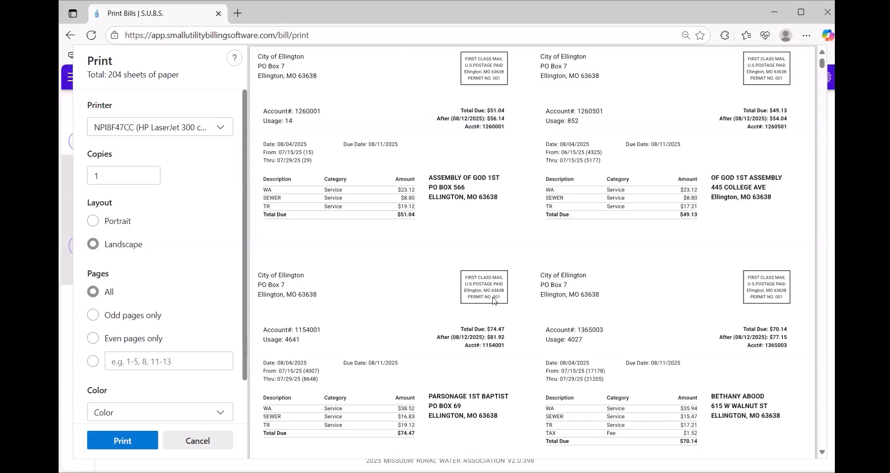
scroll(566, 269, down, 5)
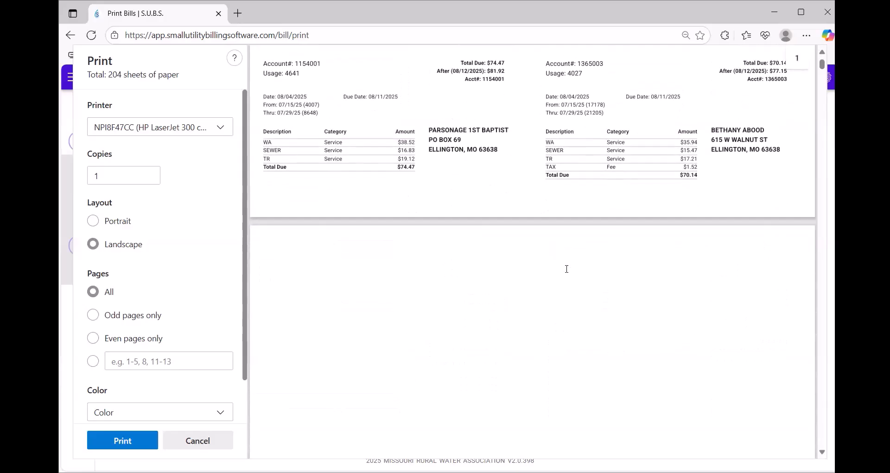
scroll(567, 269, down, 4)
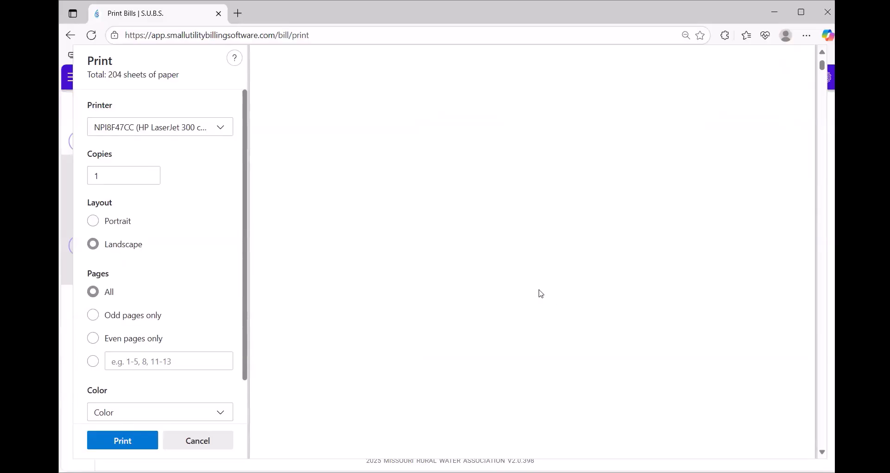
scroll(487, 304, up, 5)
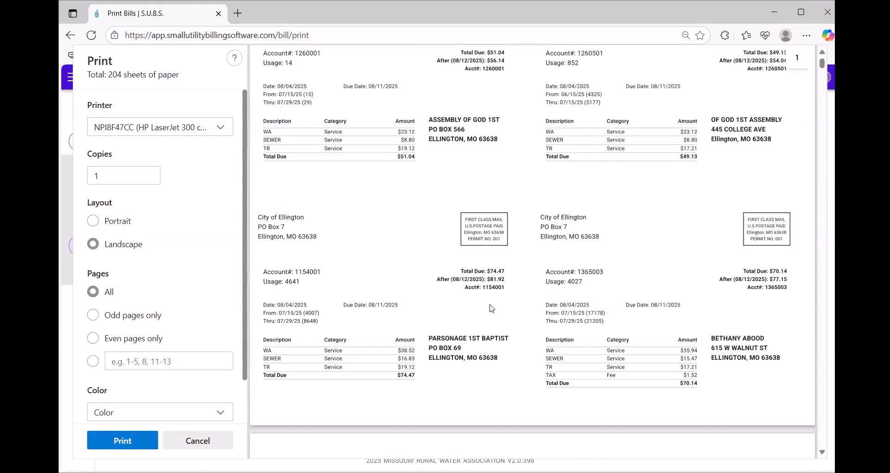
Step: Expand the additional print settings and review the layout, paper size, scale, pages per sheet and margin options
scroll(121, 367, down, 1)
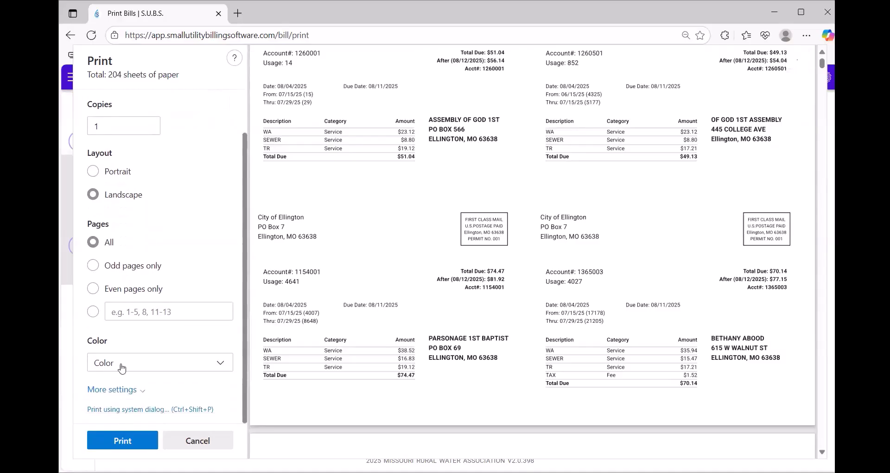
click(113, 389)
scroll(144, 312, down, 4)
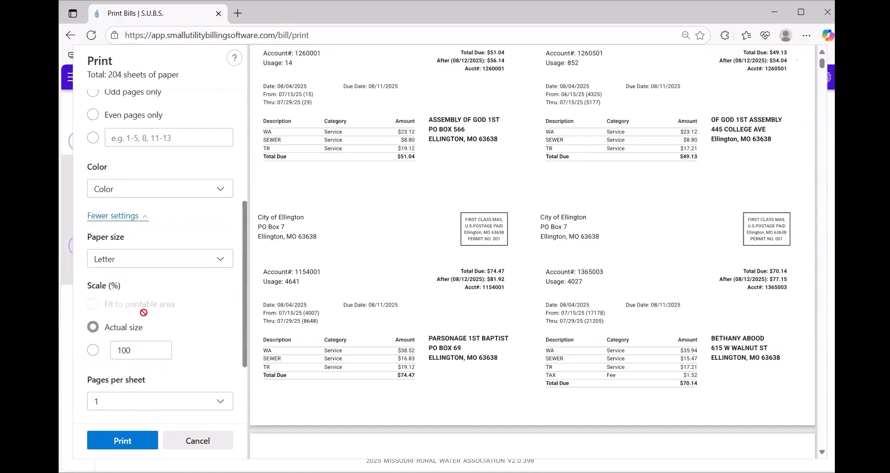
scroll(134, 332, down, 3)
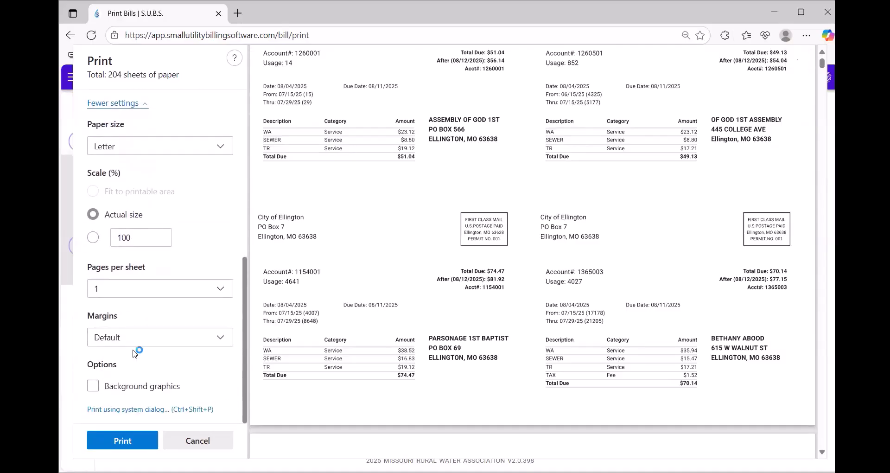
scroll(148, 316, up, 2)
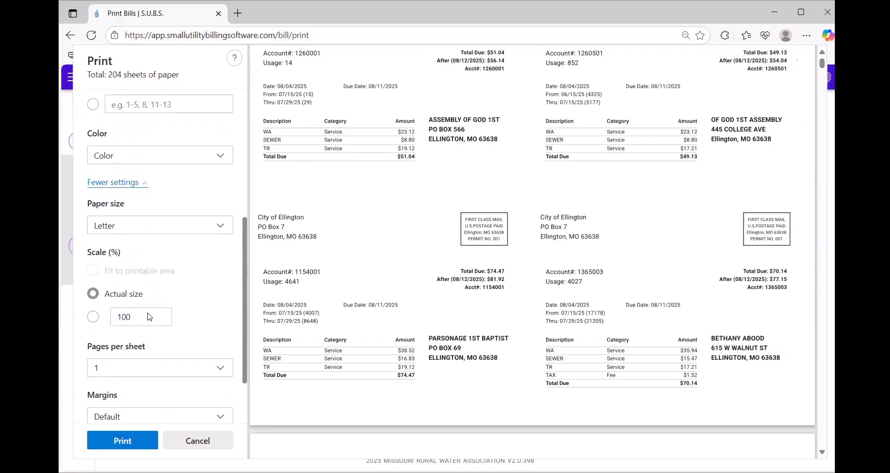
scroll(158, 306, up, 6)
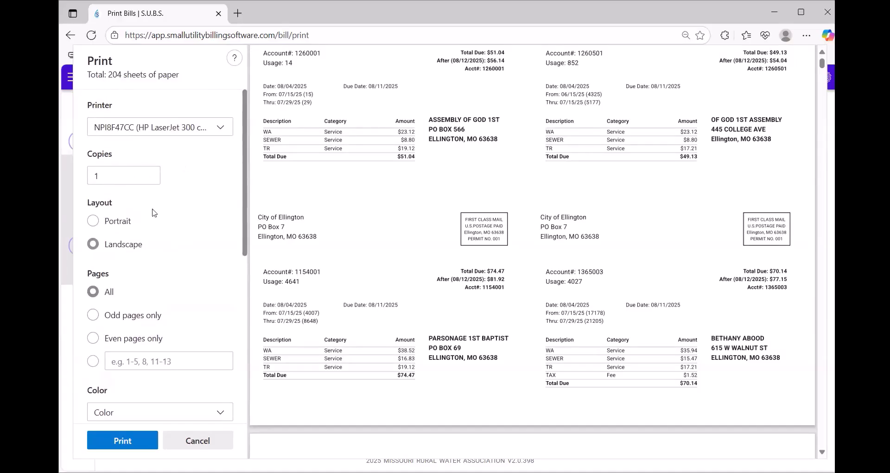
scroll(173, 246, down, 5)
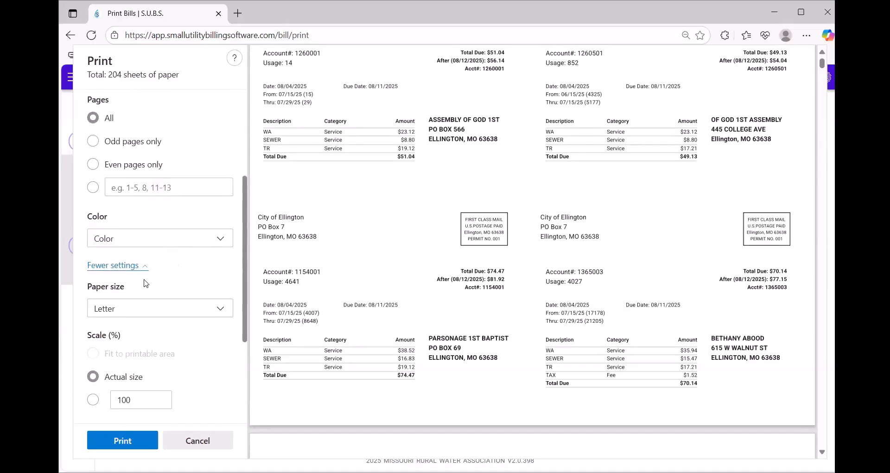
scroll(148, 337, down, 5)
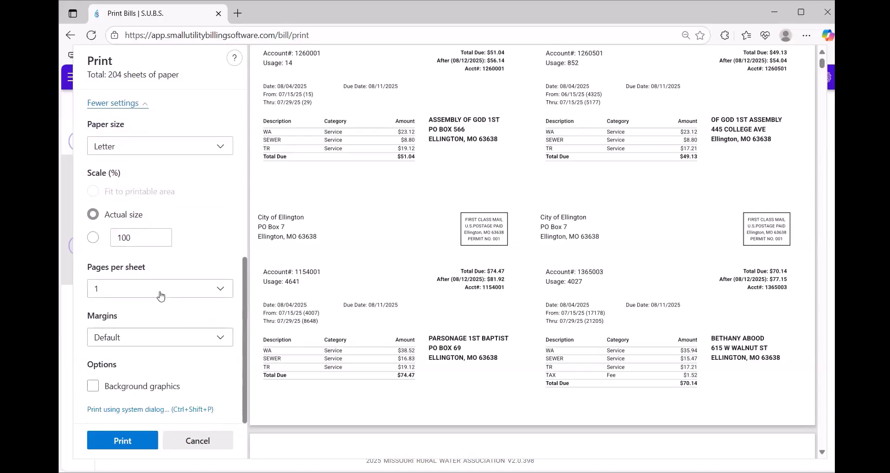
scroll(163, 293, up, 4)
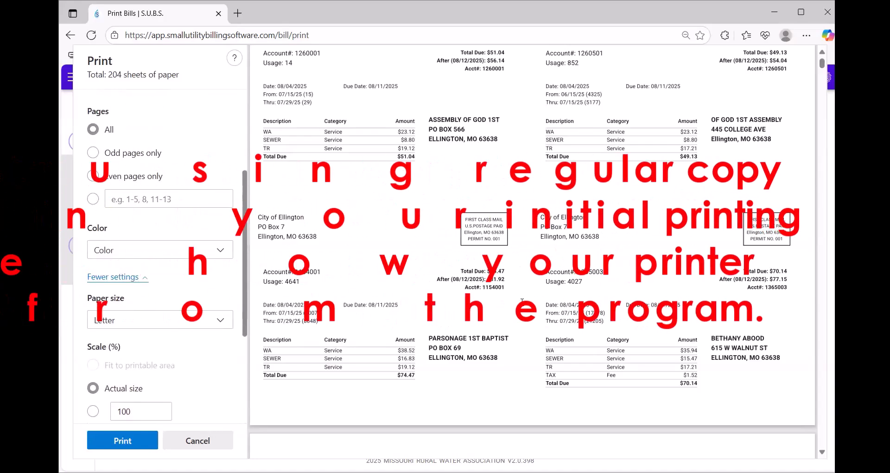
Step: Restrict the bill printout to odd pages only and check the updated preview and print settings
click(93, 154)
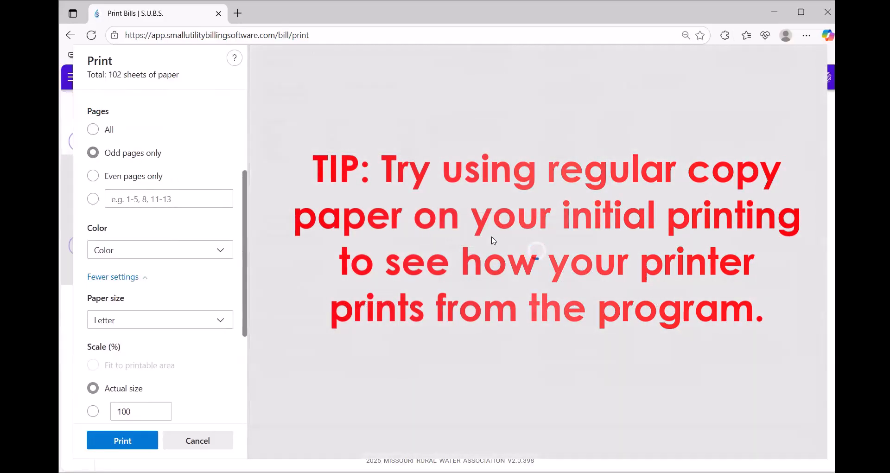
scroll(494, 241, down, 5)
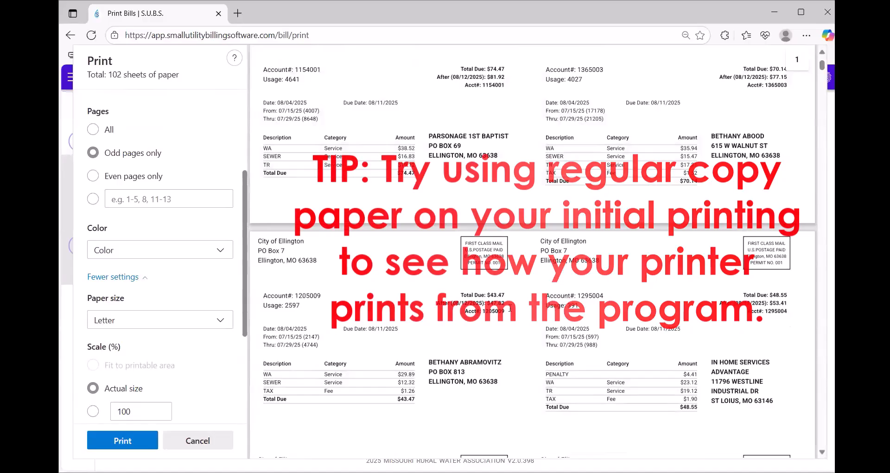
scroll(493, 253, down, 2)
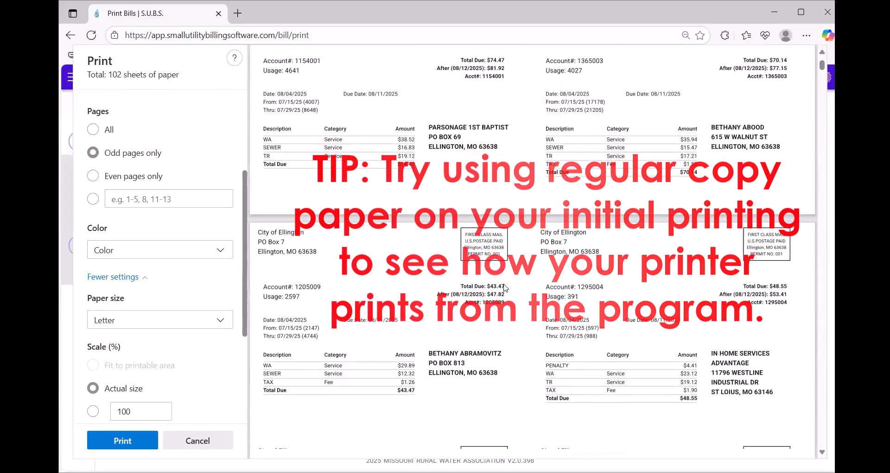
scroll(493, 254, up, 3)
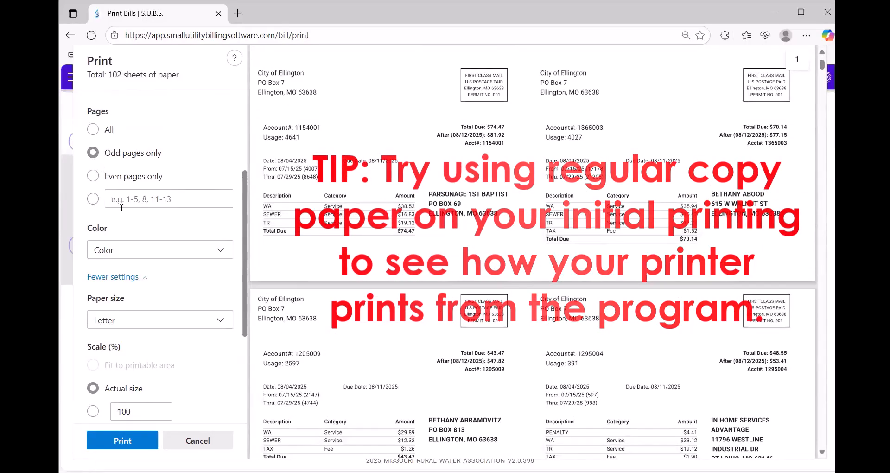
scroll(131, 231, down, 4)
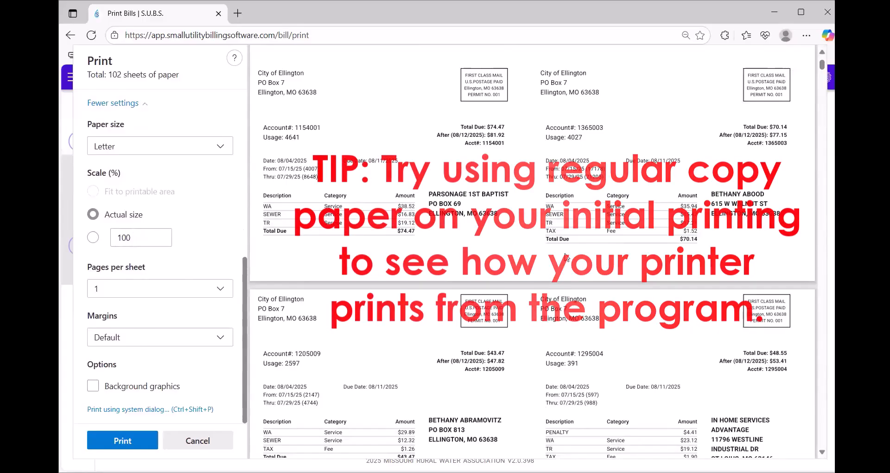
Step: Review the bills on the next several sheets of the print preview, then cancel the printout and return to the Print Bills page
scroll(554, 253, down, 10)
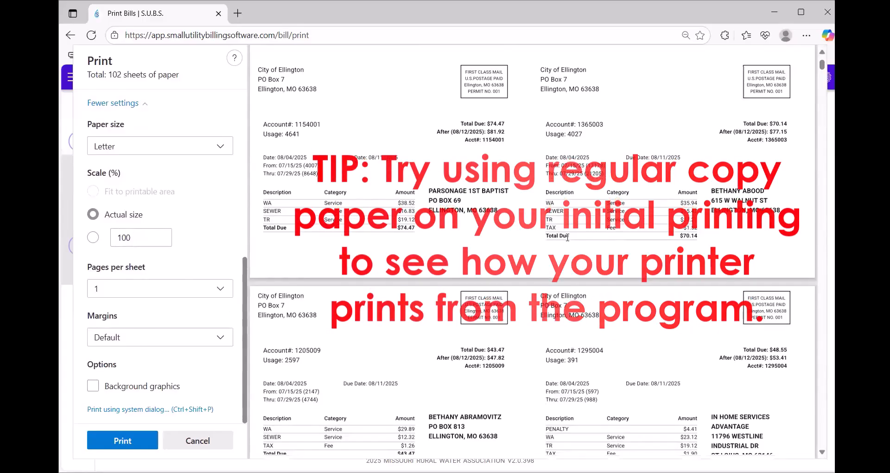
scroll(567, 237, down, 15)
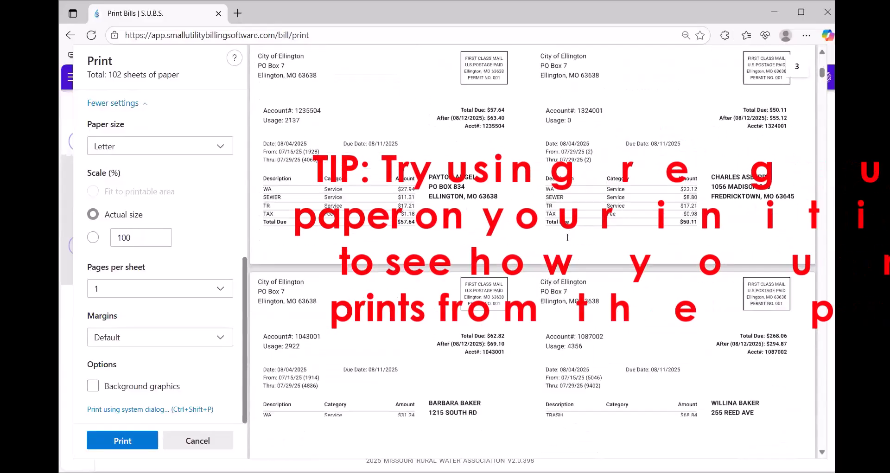
scroll(568, 238, down, 7)
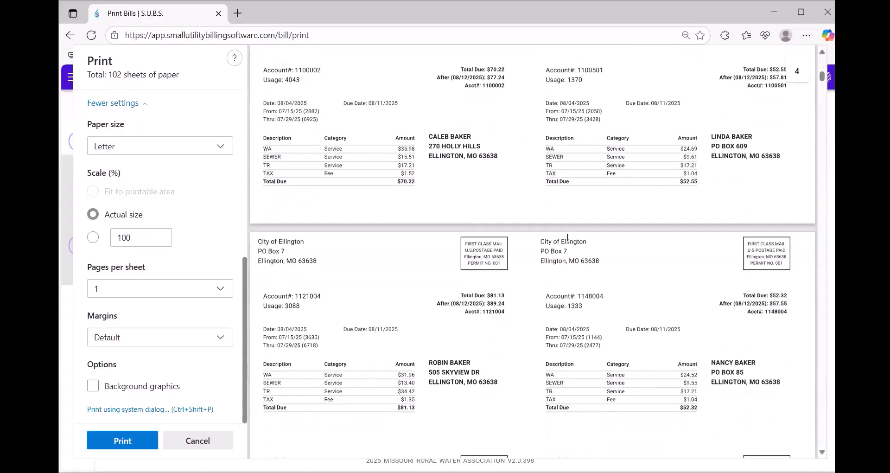
scroll(567, 237, down, 3)
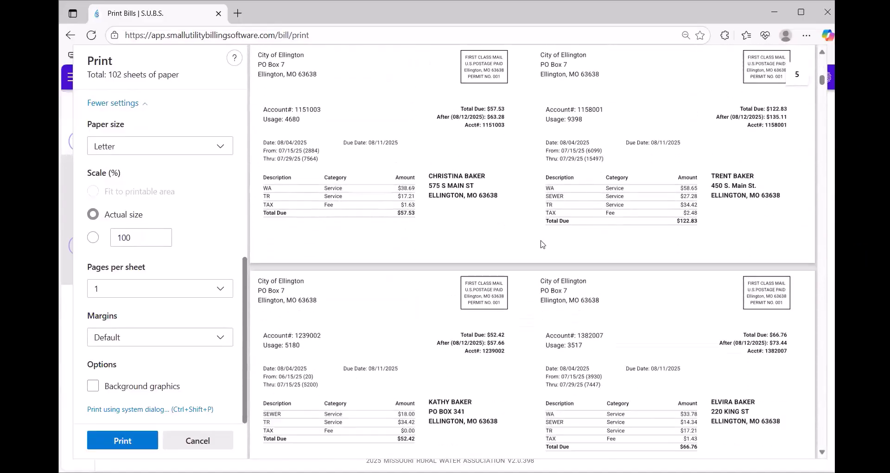
click(210, 449)
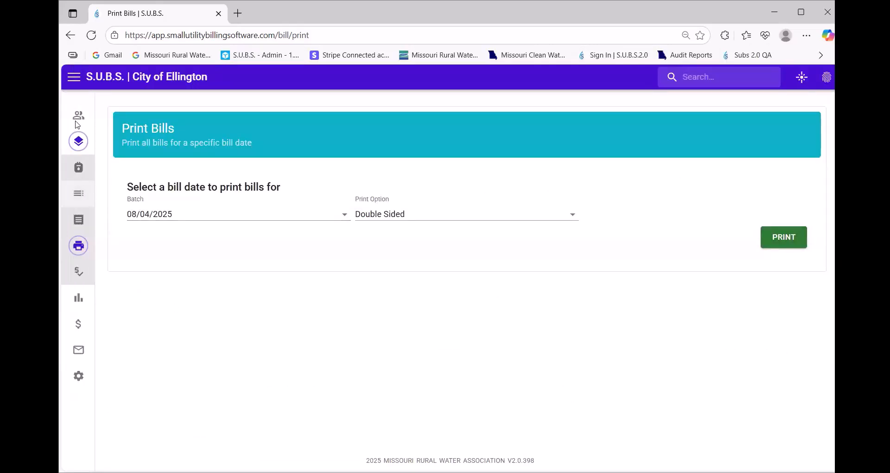
click(74, 80)
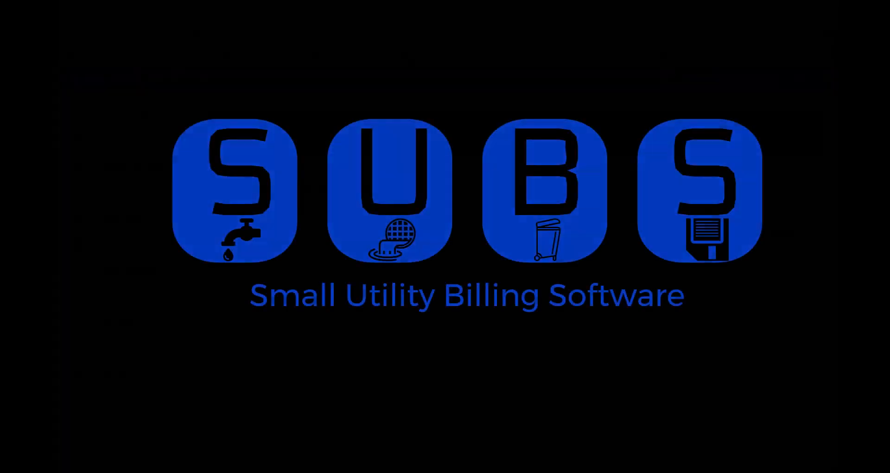